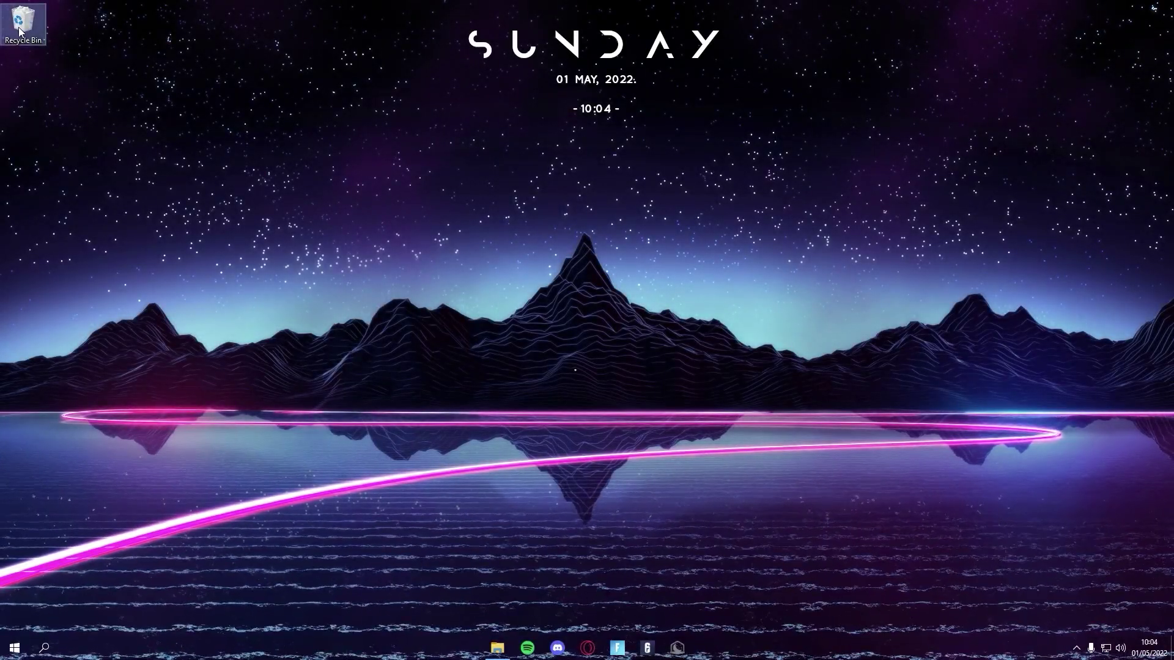
# Permanently empty the Recycle Bin, then bring back the Ultimate Valorant Fps Boost Pack Explorer window
pyautogui.rightClick(15, 38)
pyautogui.click(49, 47)
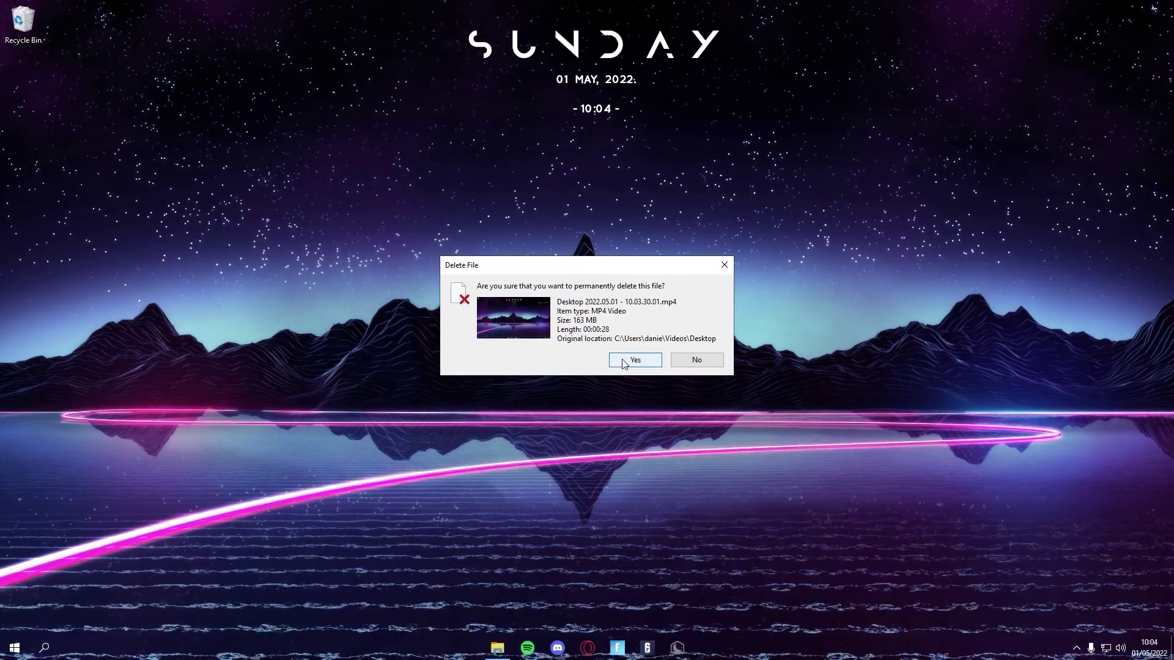
pyautogui.click(614, 360)
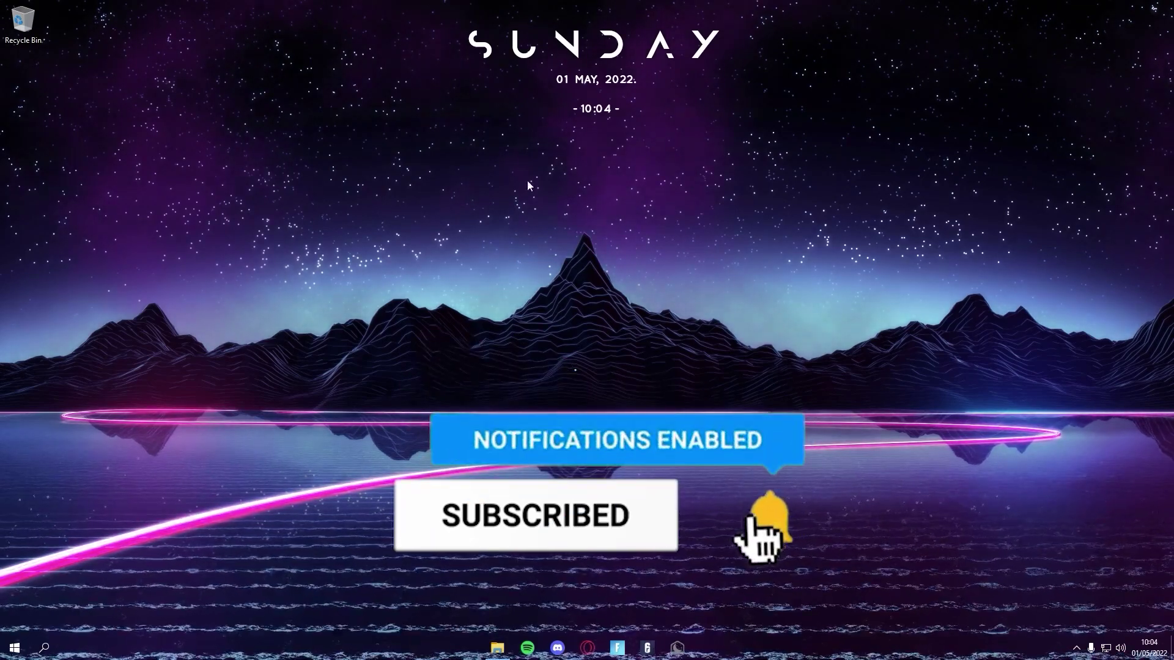
pyautogui.click(487, 655)
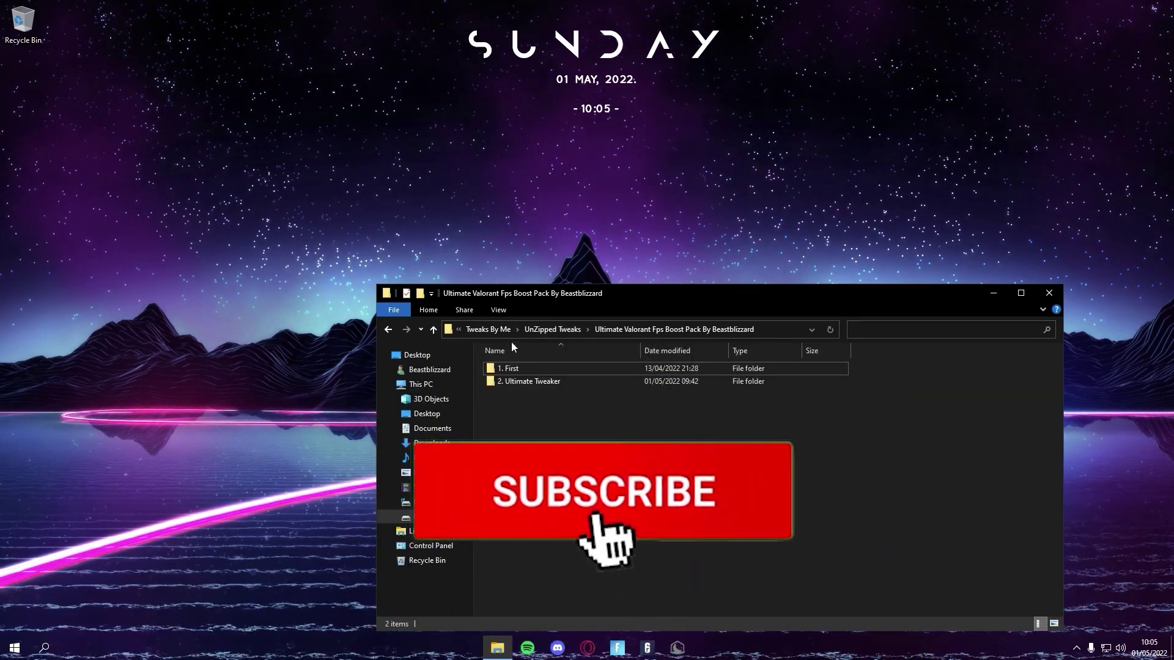
# Open the '1. First' folder and select the Create A Restore Point shortcut
pyautogui.doubleClick(542, 368)
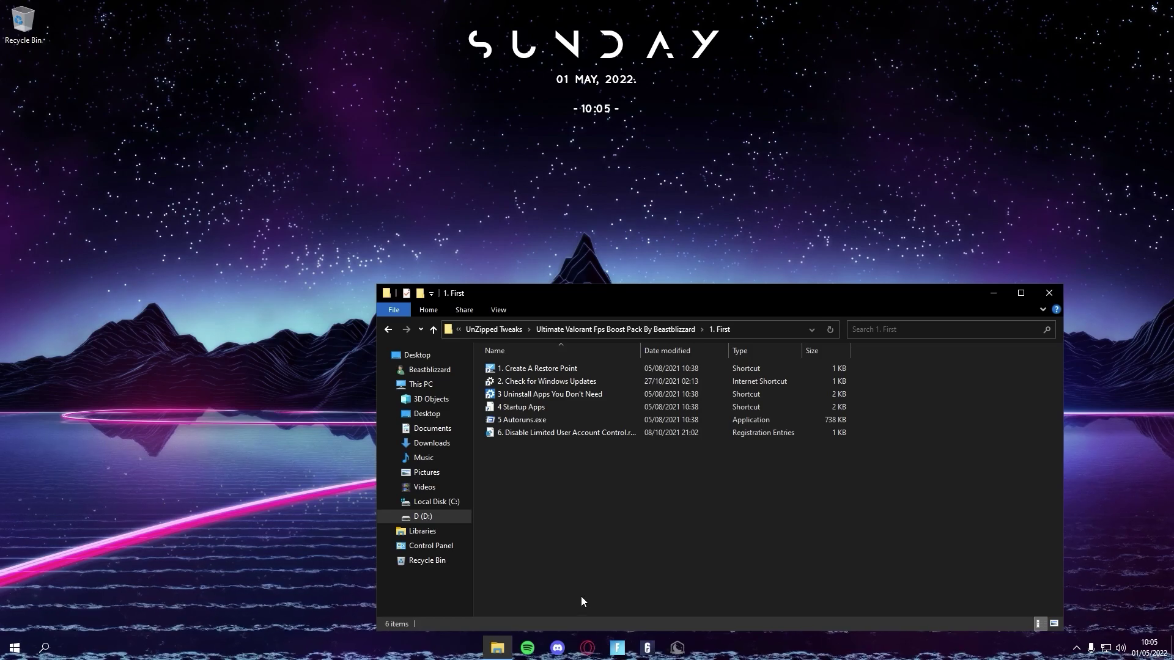
pyautogui.click(541, 369)
# Adjust and apply the Local Disk (C:) maximum restore-point disk usage
pyautogui.doubleClick(542, 370)
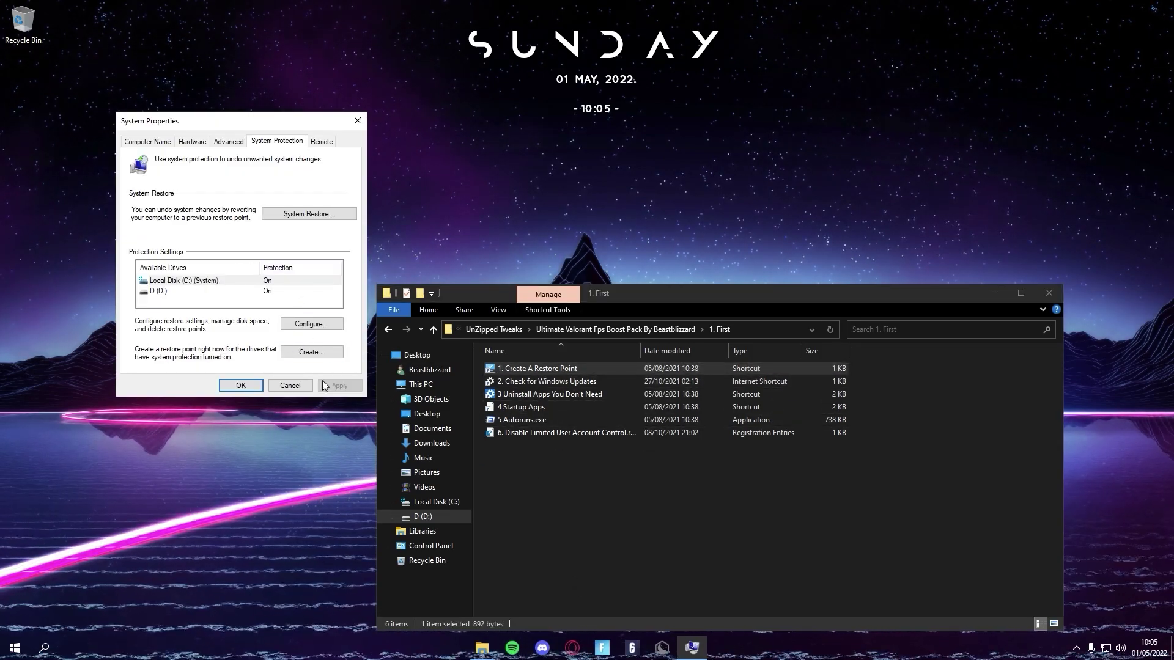
pyautogui.click(257, 282)
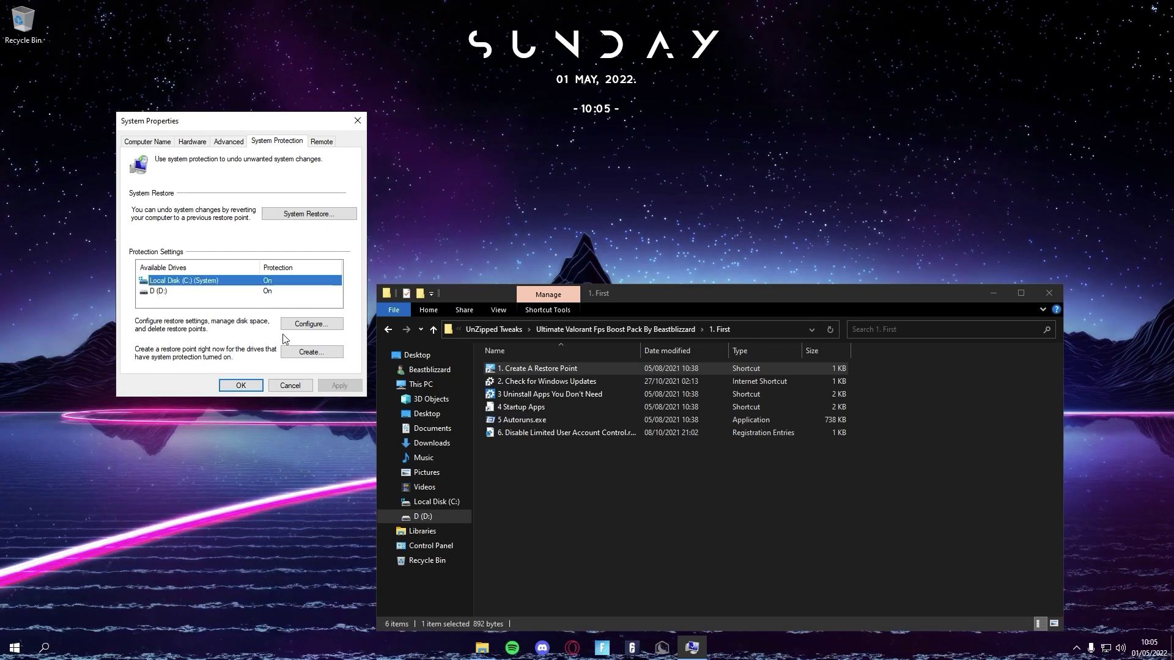
pyautogui.click(314, 324)
pyautogui.moveTo(231, 340); pyautogui.dragTo(231, 340)
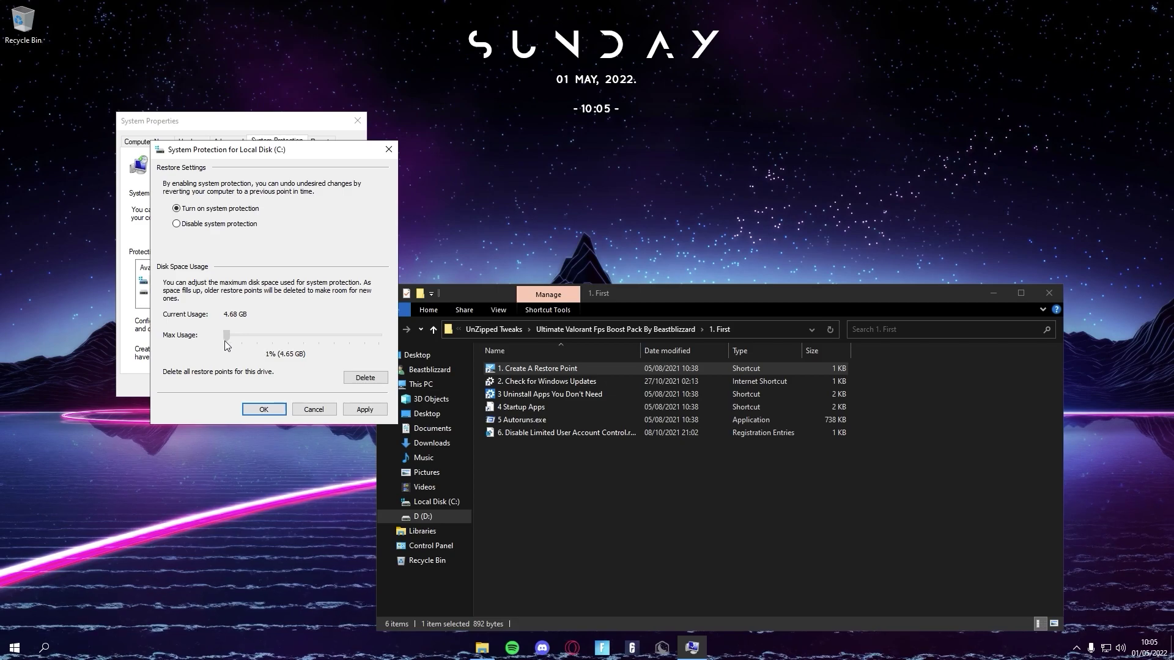
pyautogui.click(360, 410)
pyautogui.click(264, 411)
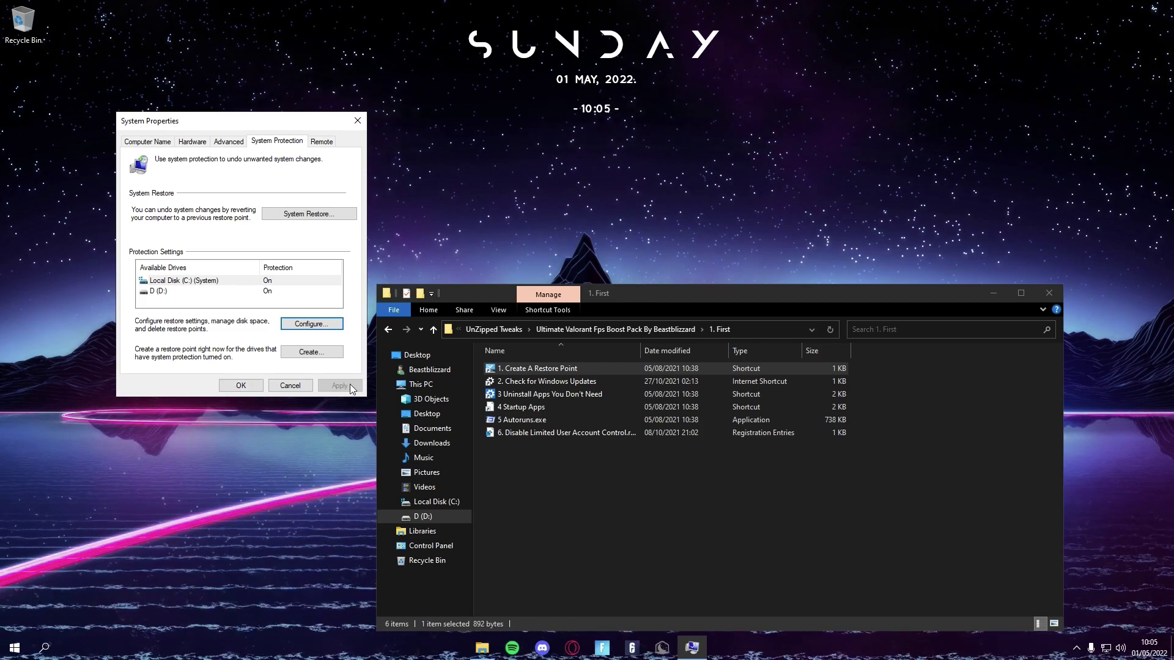
pyautogui.click(240, 386)
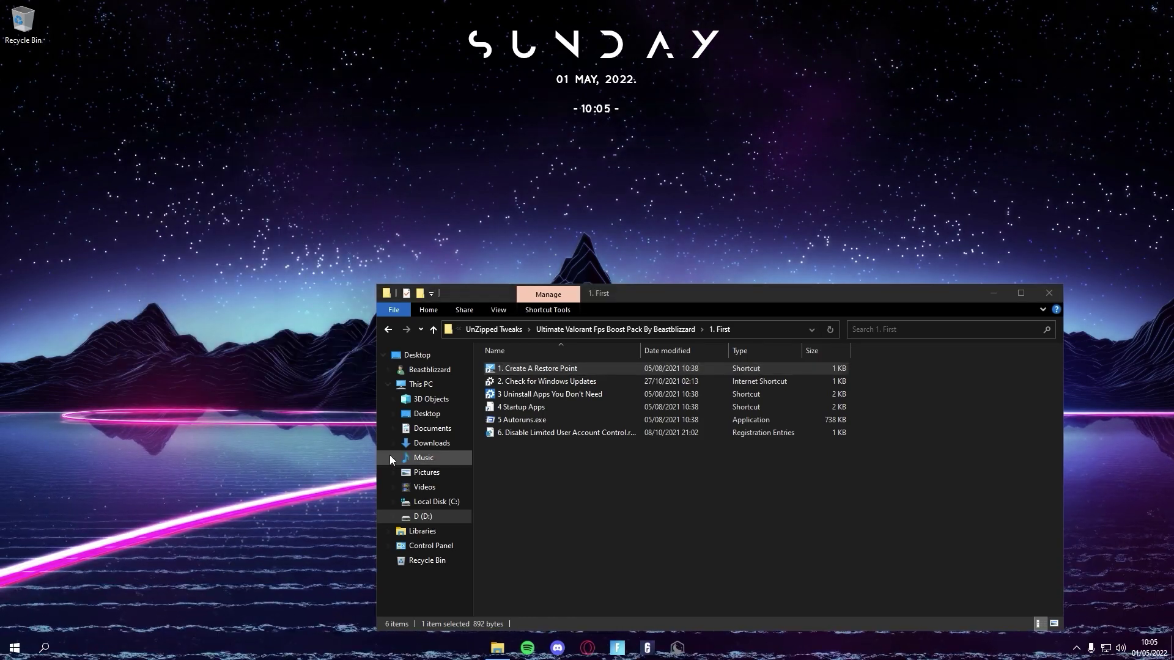
# Create a restore point named 'Before Beastblizzard optimization'
pyautogui.doubleClick(552, 369)
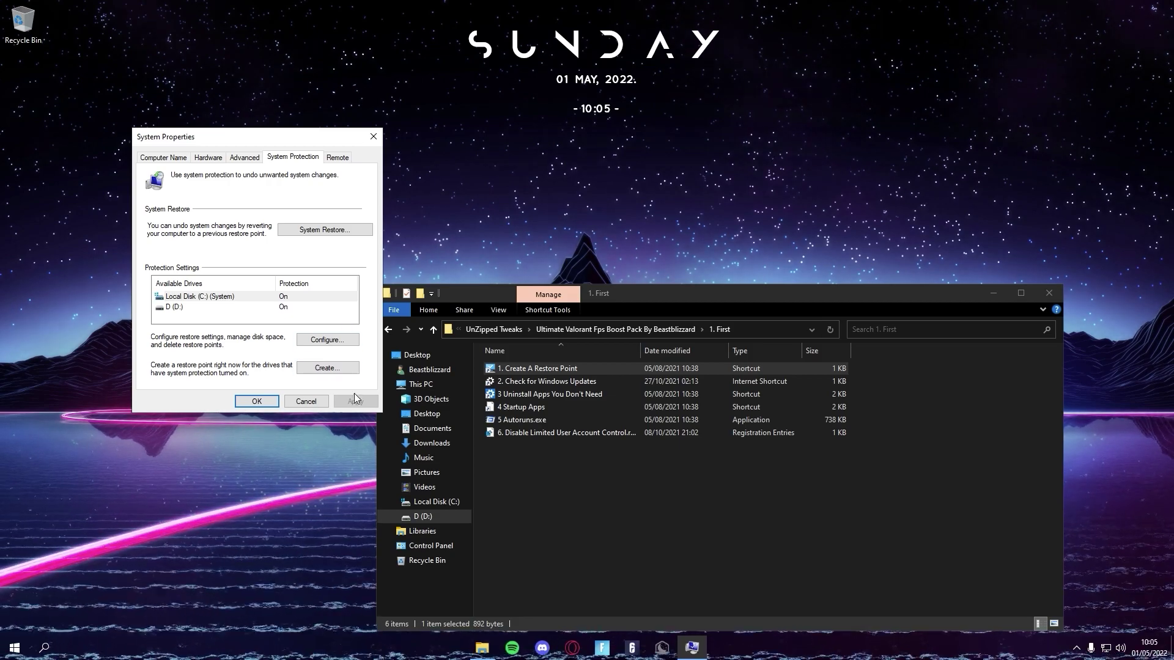
pyautogui.click(322, 368)
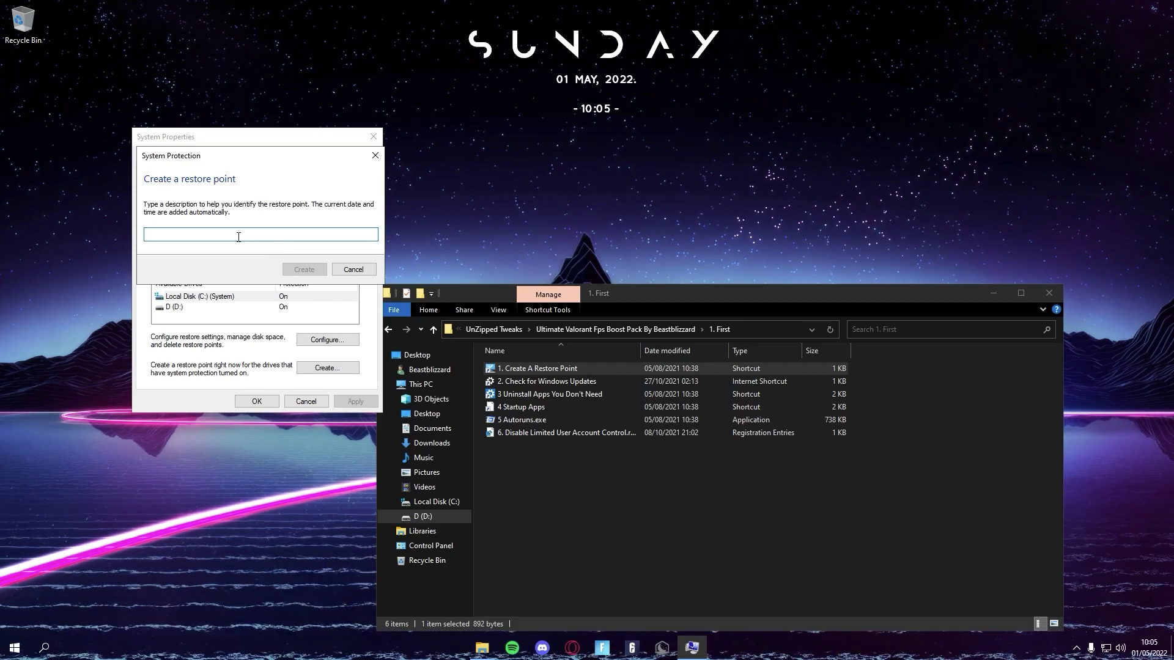
pyautogui.write('Before ')
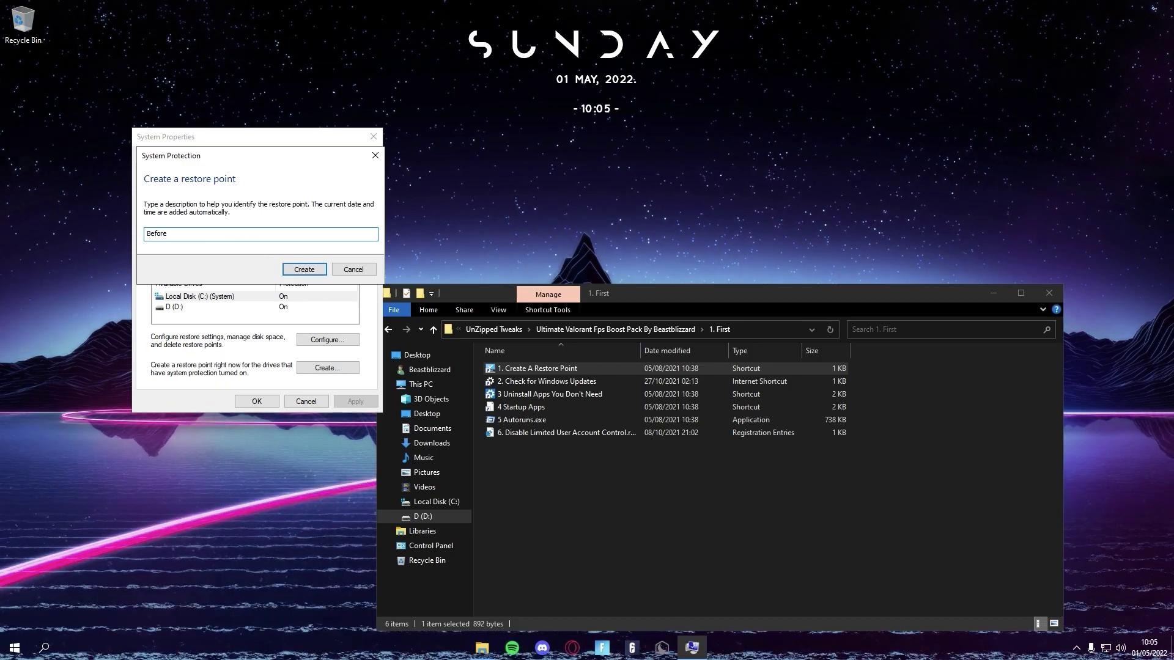
pyautogui.write('Beastblizza')
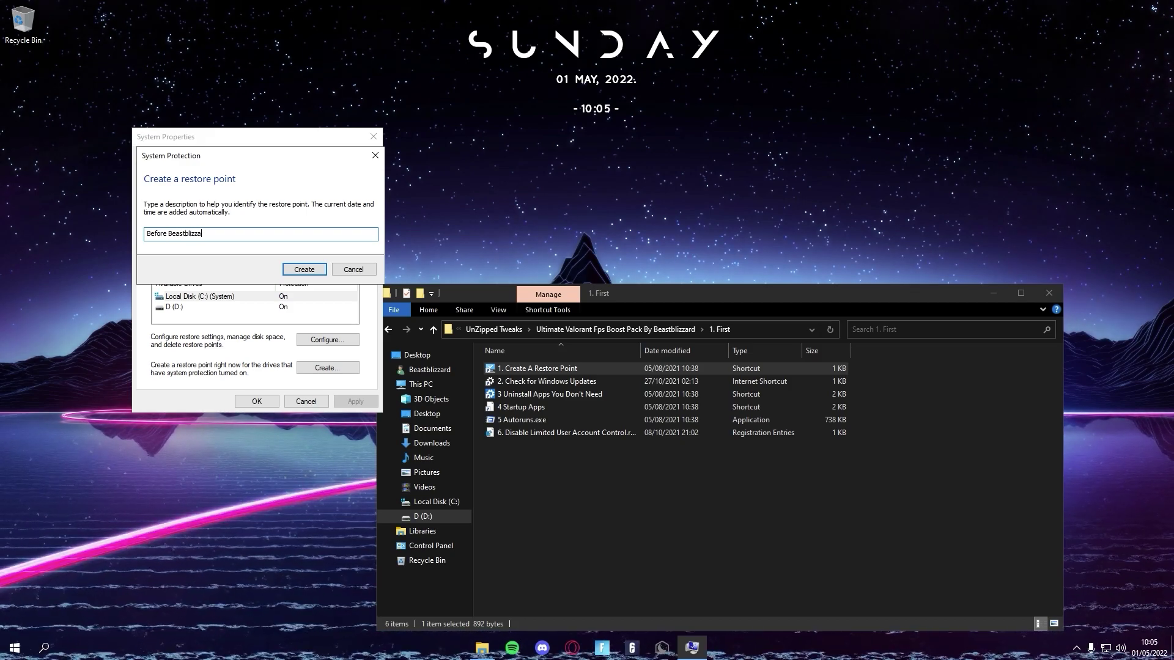
pyautogui.write('rd optimizat')
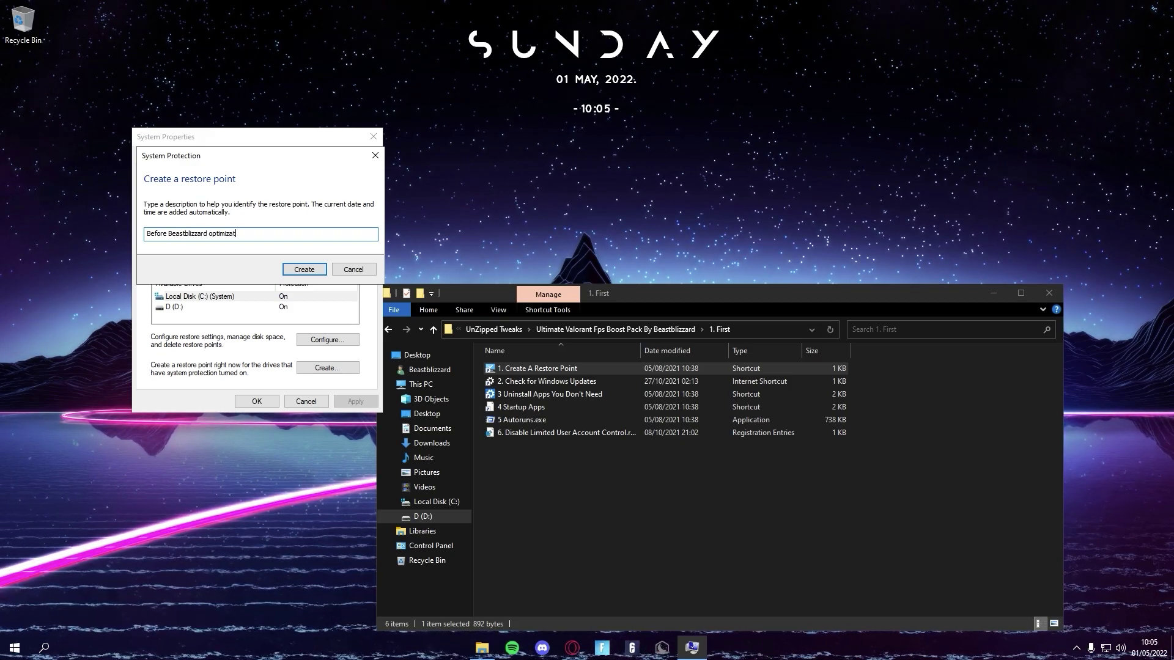
pyautogui.write('ion')
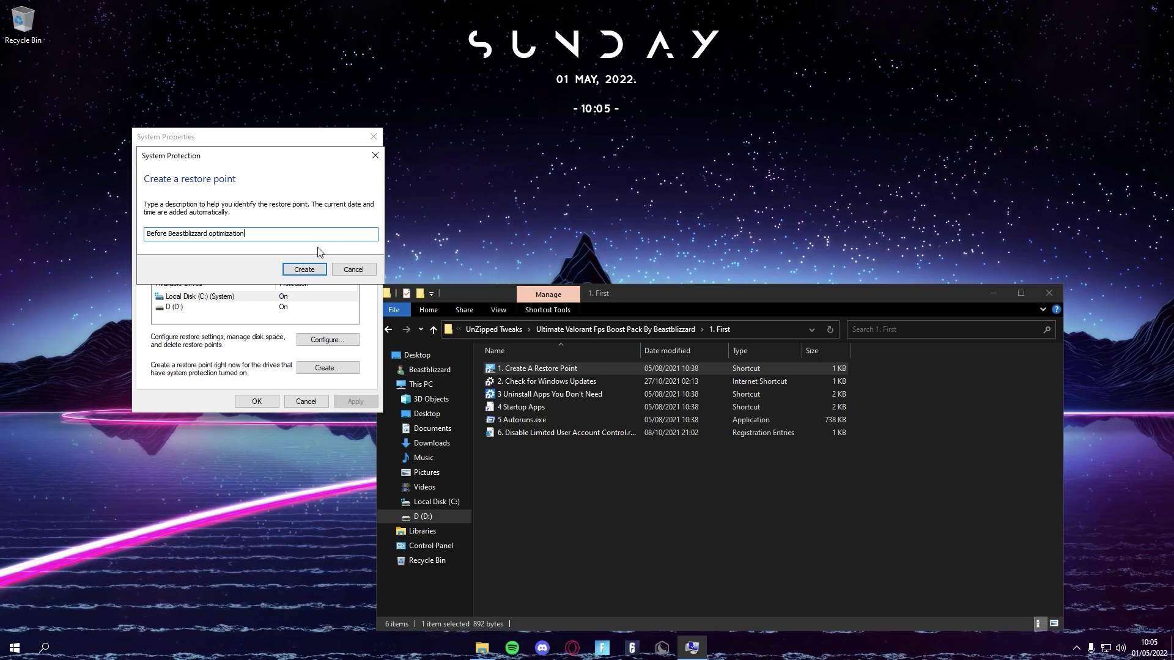
pyautogui.click(291, 271)
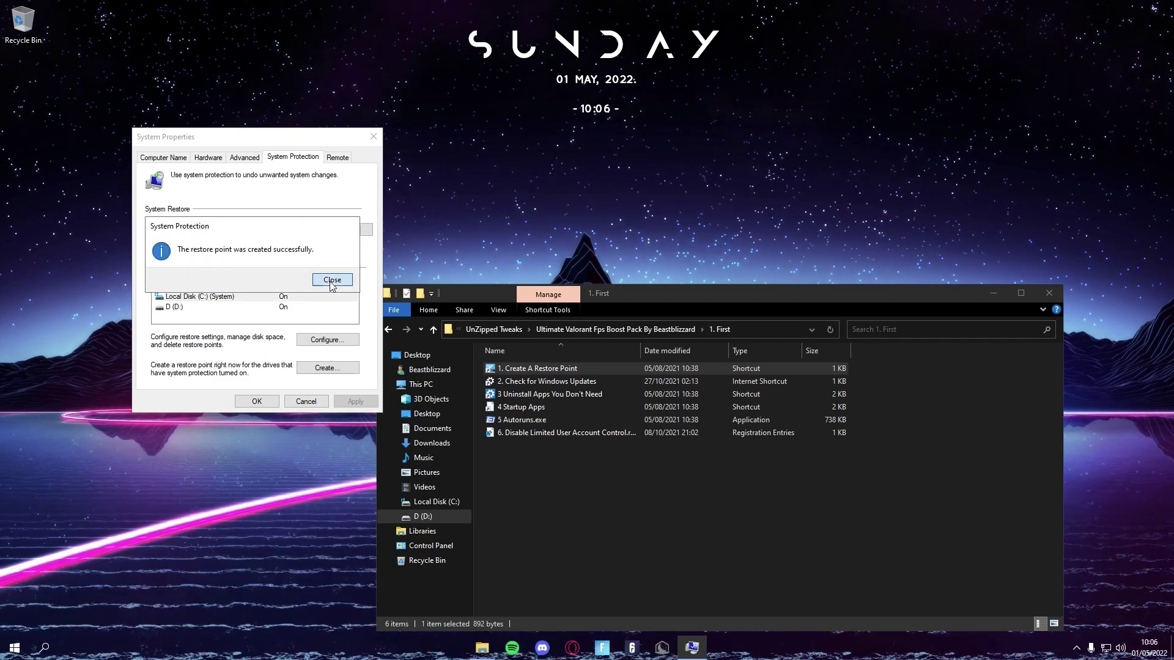
pyautogui.click(331, 280)
# Close System Properties, peek into 2. Ultimate Tweaker, and return to the 1. First folder
pyautogui.click(269, 401)
pyautogui.click(643, 442)
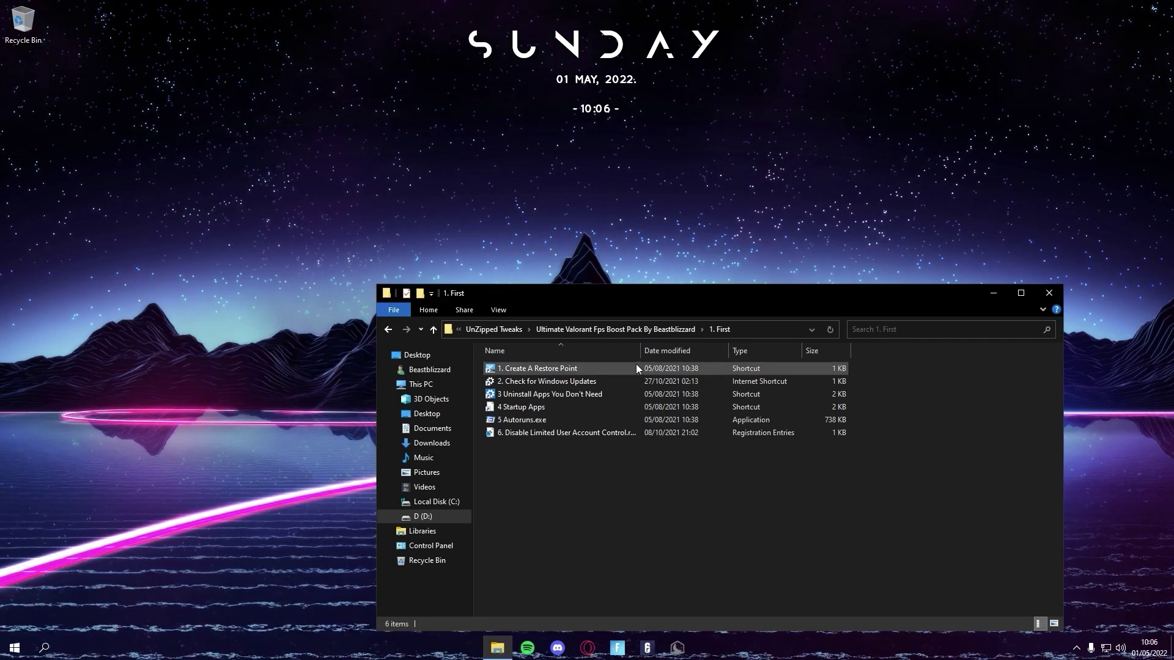
pyautogui.click(646, 333)
pyautogui.doubleClick(596, 383)
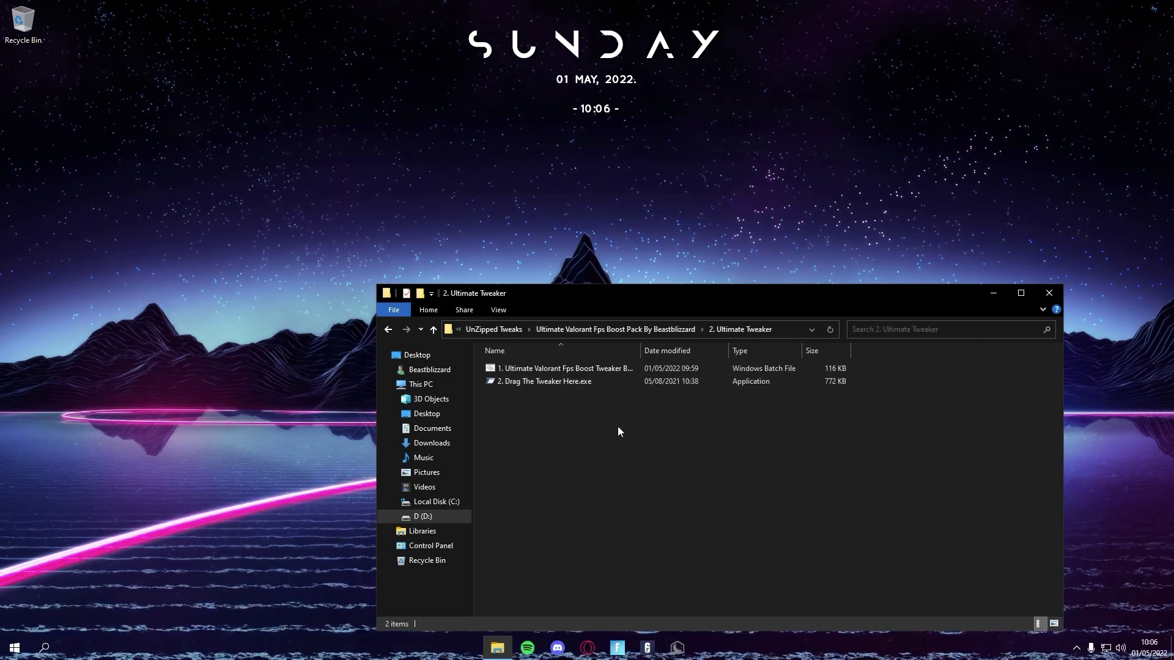
pyautogui.click(647, 334)
pyautogui.doubleClick(537, 367)
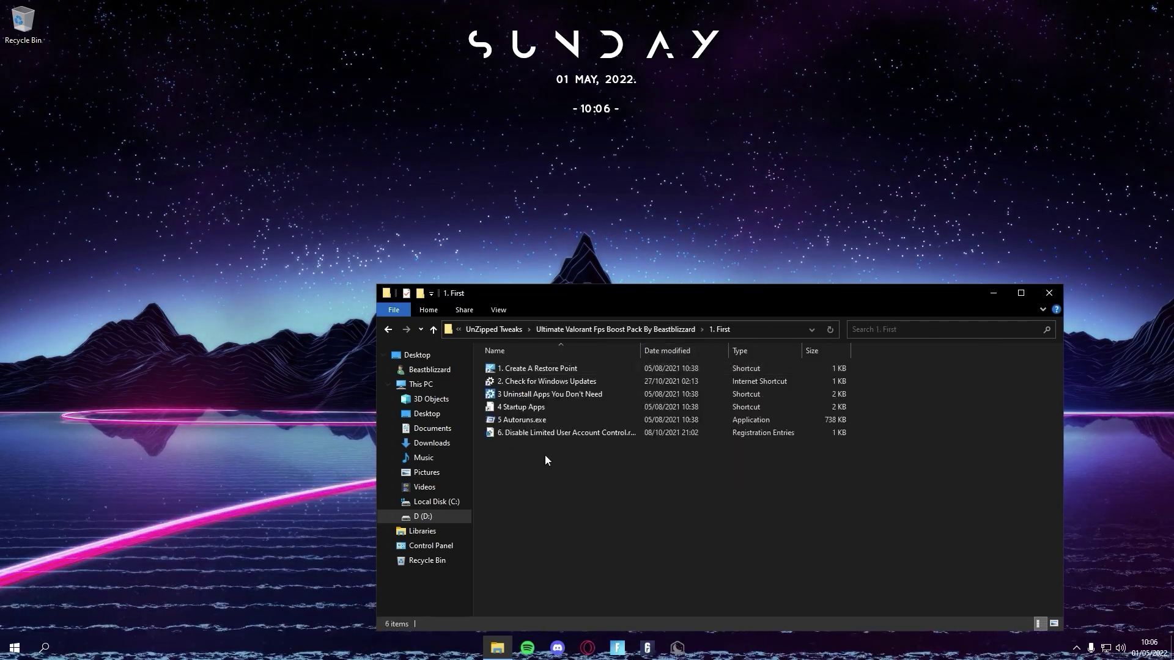
# Run a Windows Update check via the Check for Windows Updates shortcut
pyautogui.doubleClick(617, 384)
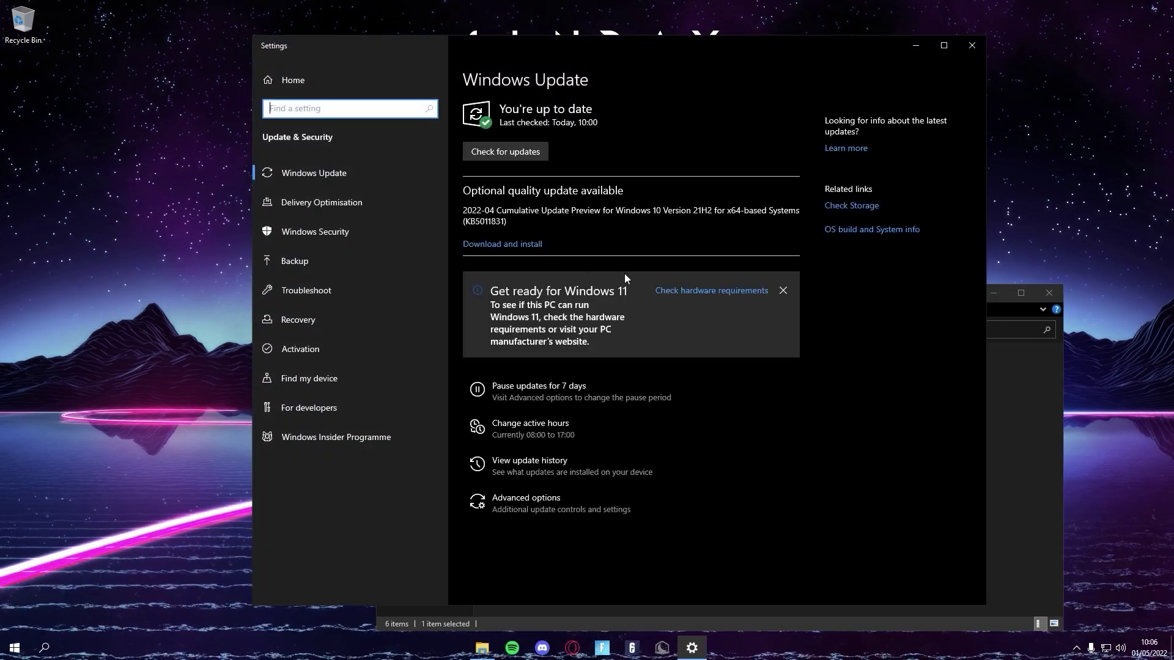
pyautogui.click(525, 153)
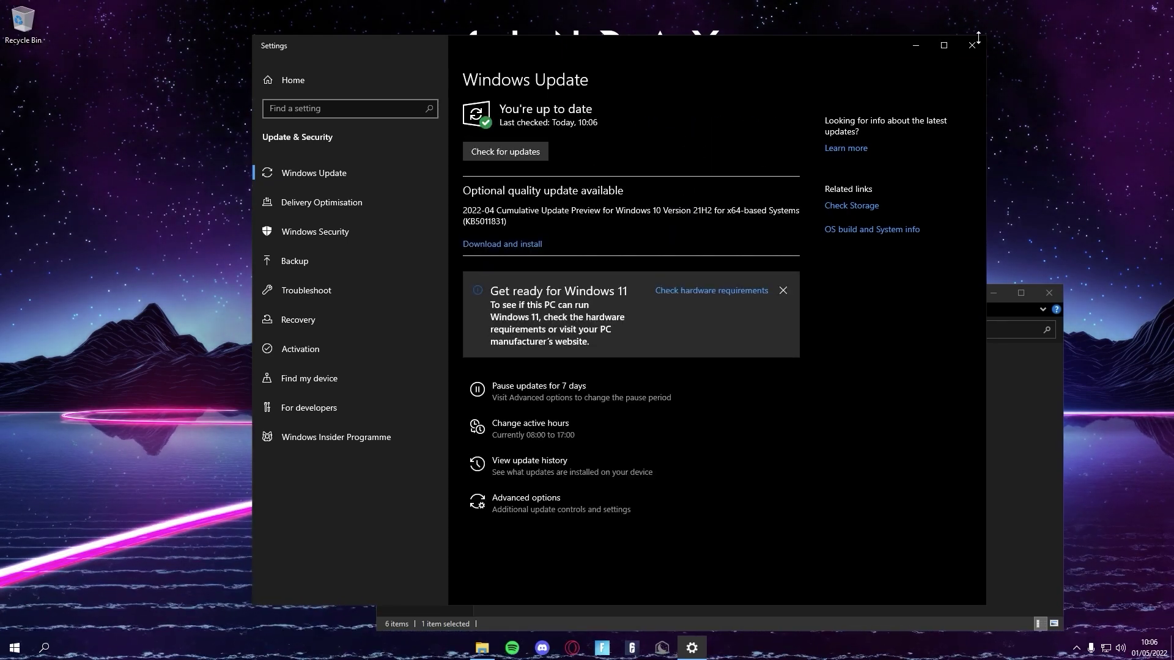
pyautogui.click(980, 45)
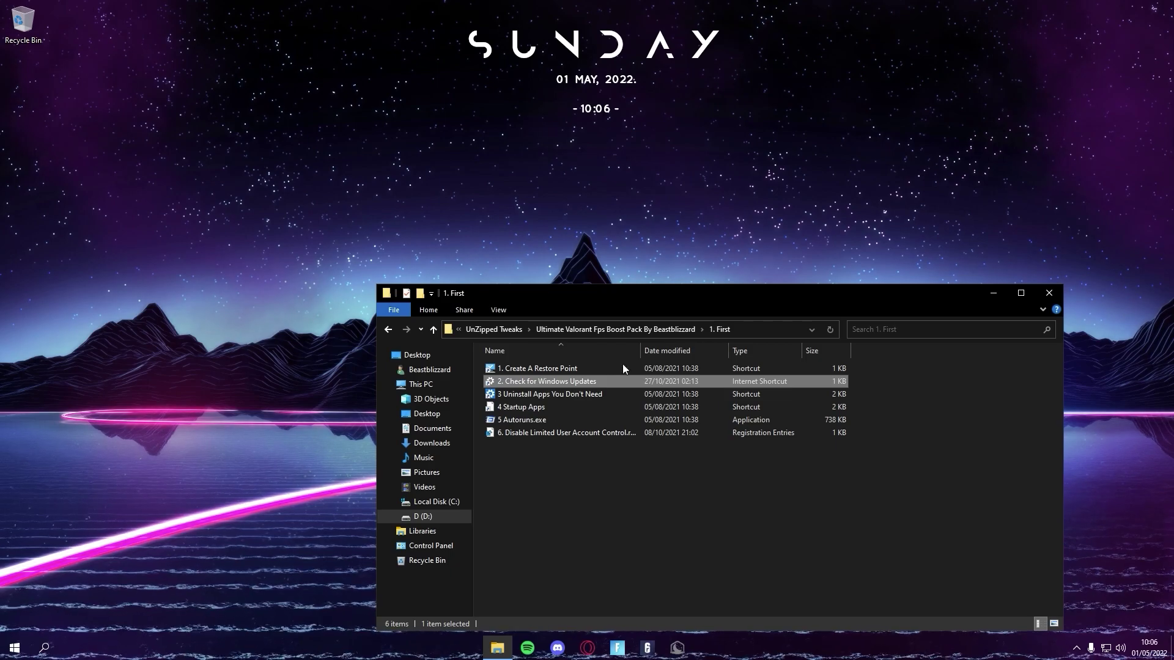
# Review Apps & features via the Uninstall Apps You Don't Need shortcut
pyautogui.doubleClick(565, 394)
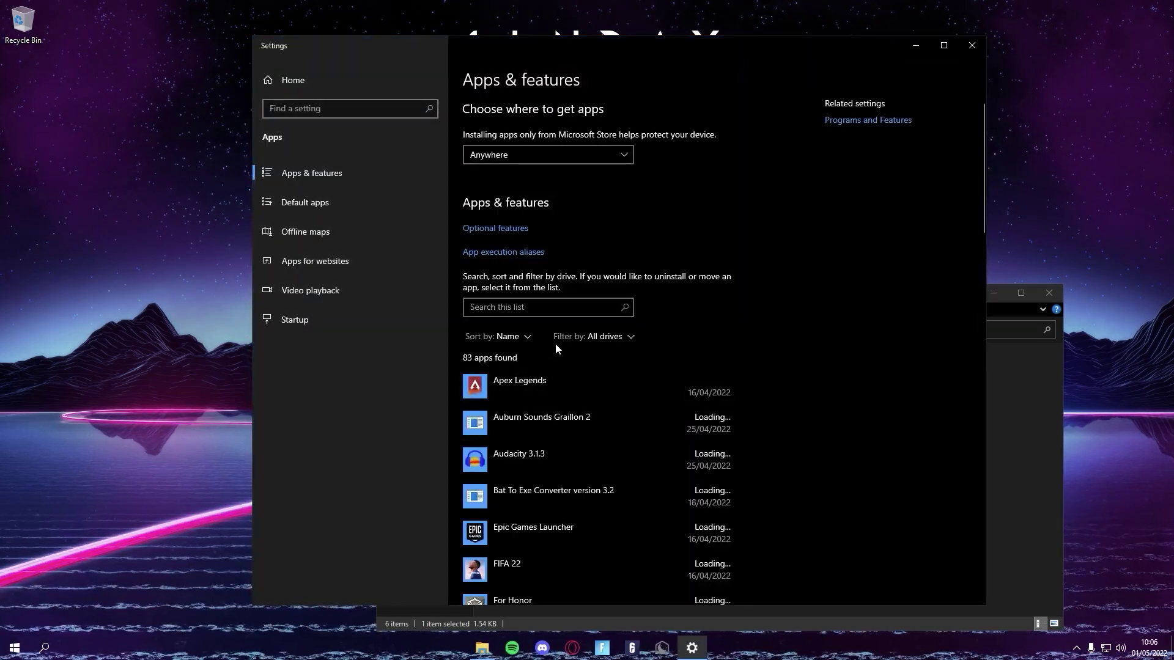
pyautogui.click(972, 49)
pyautogui.click(546, 499)
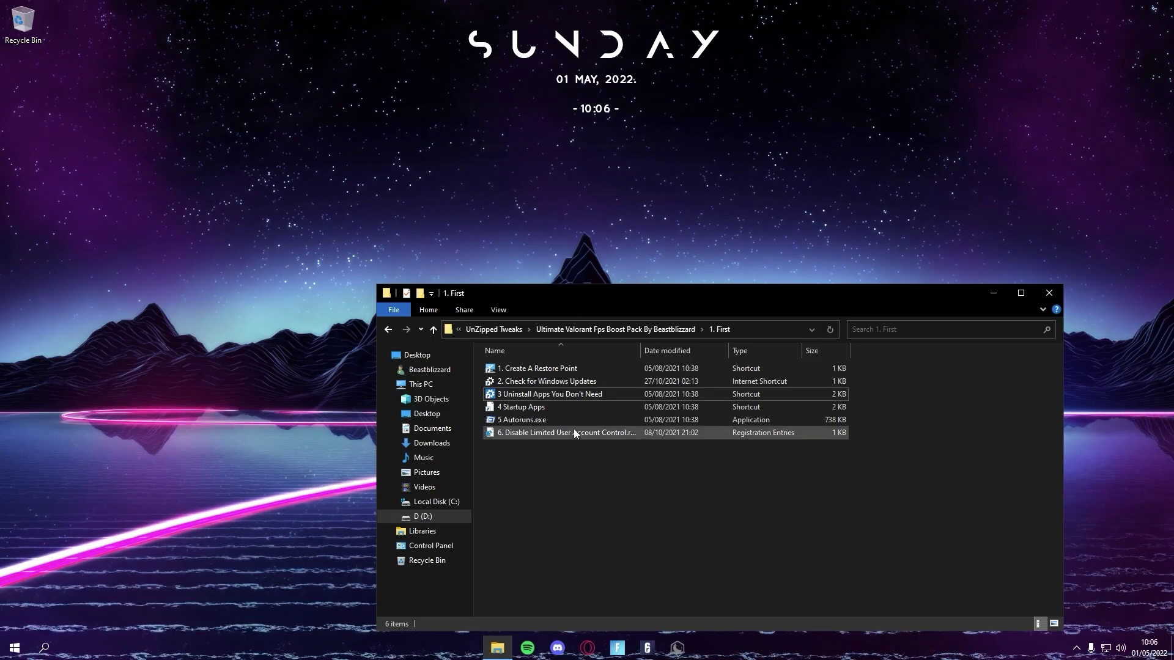
pyautogui.click(541, 408)
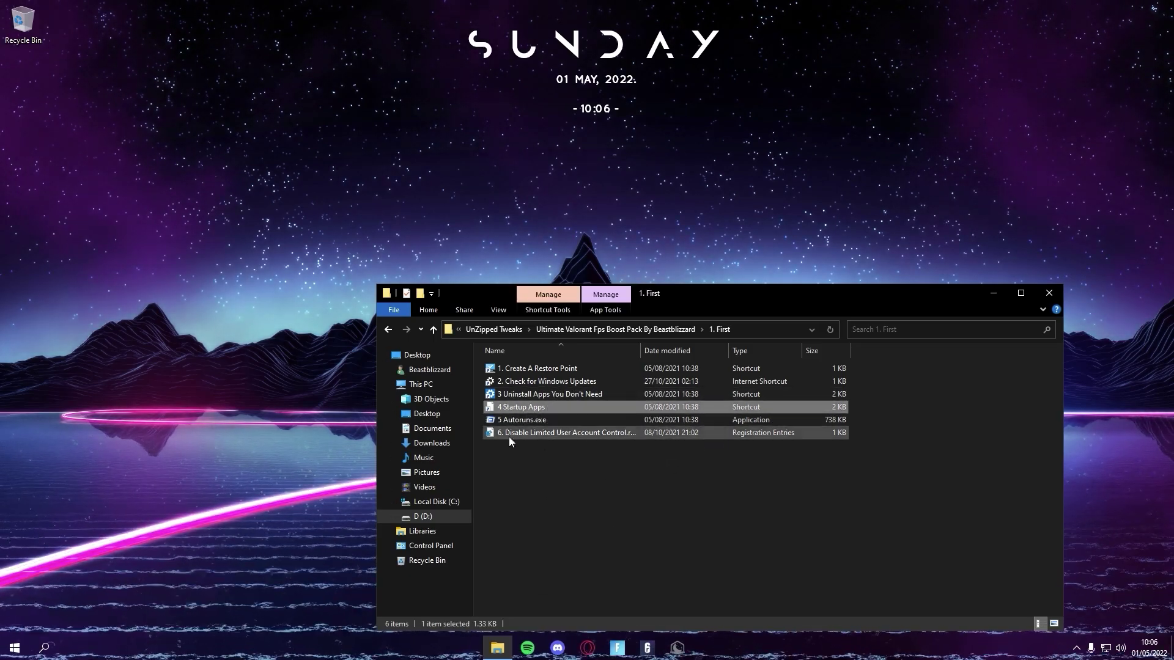
# In the startup list, disable then re-enable the Windows Security notification entry
pyautogui.doubleClick(545, 408)
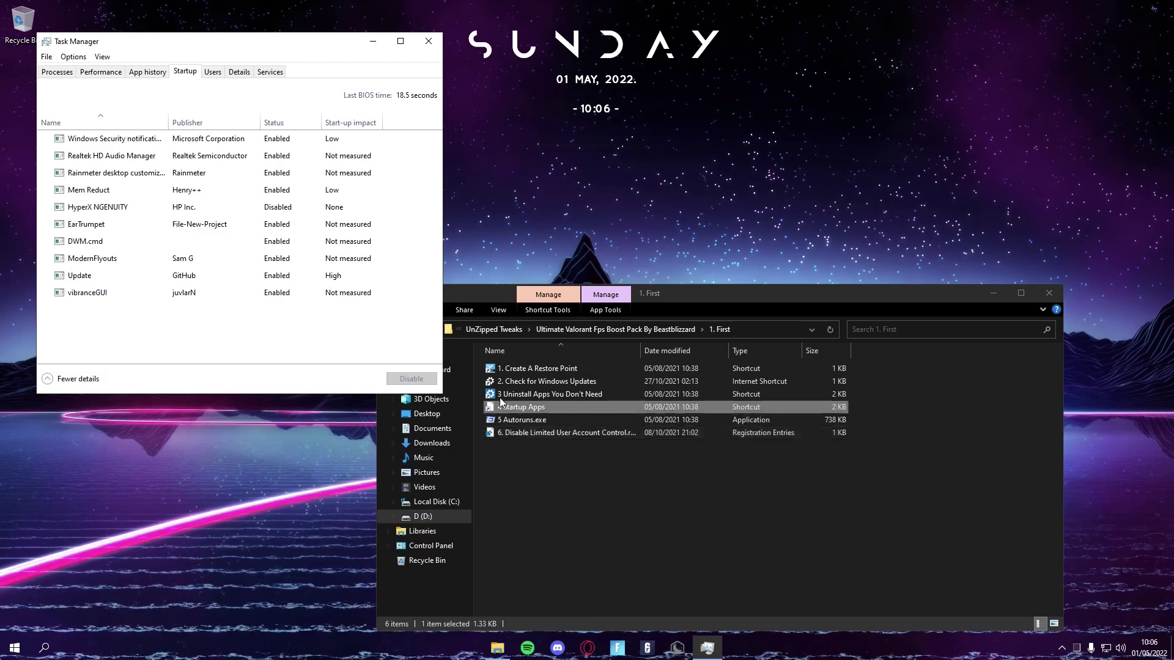
pyautogui.click(173, 295)
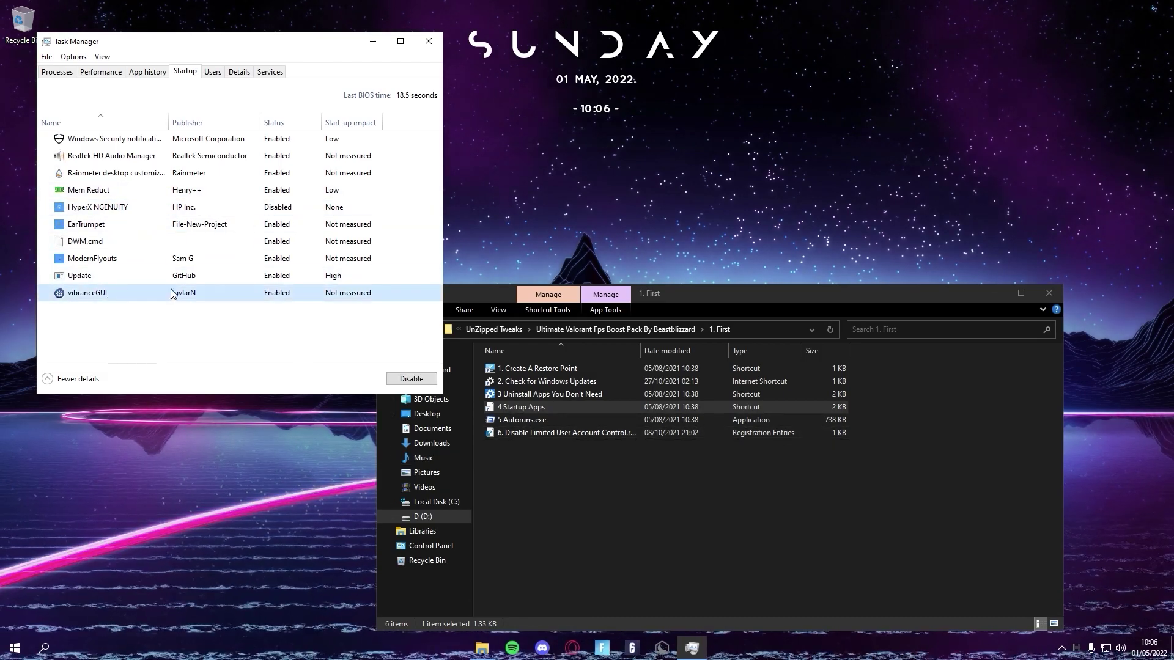
pyautogui.click(205, 140)
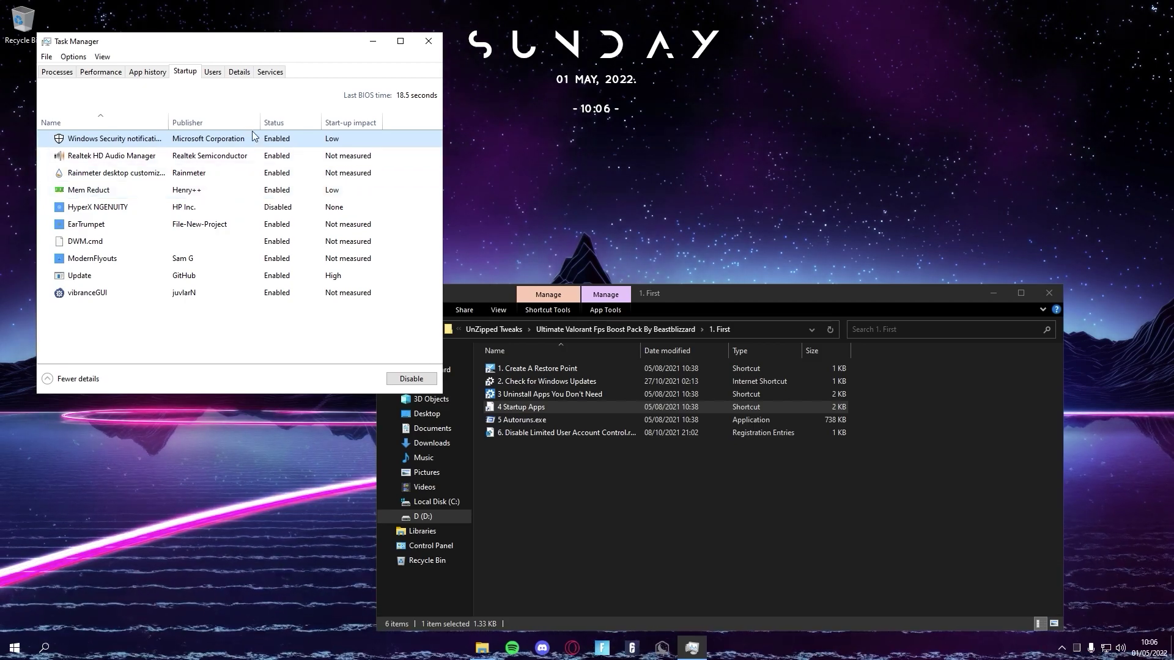
pyautogui.click(426, 377)
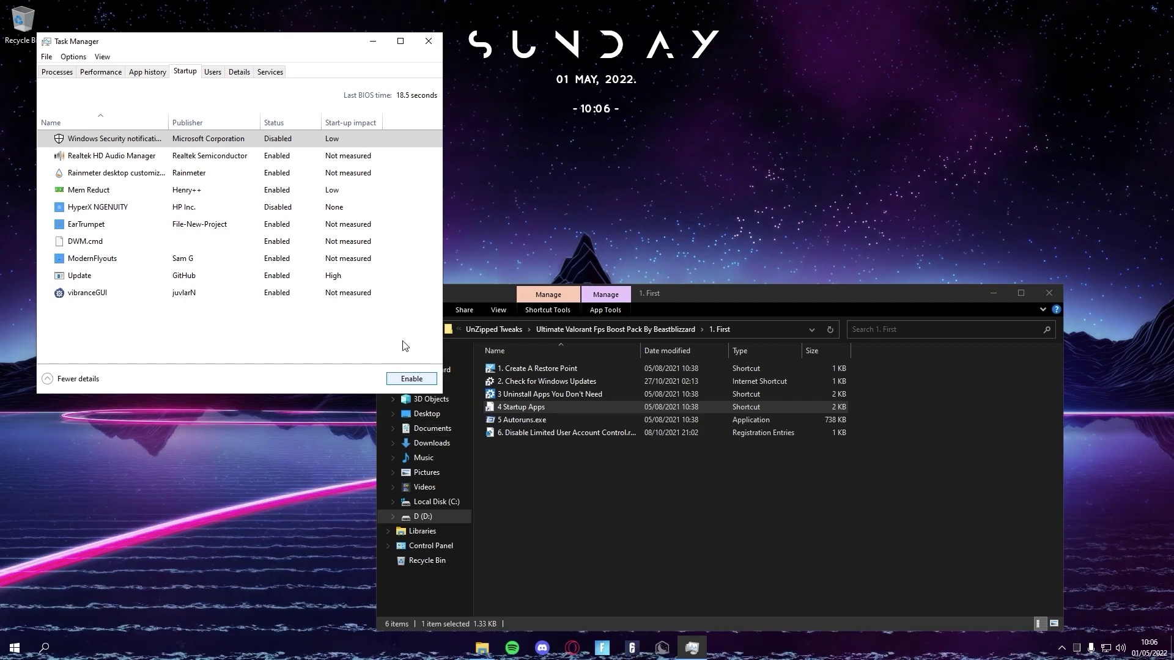
pyautogui.click(411, 379)
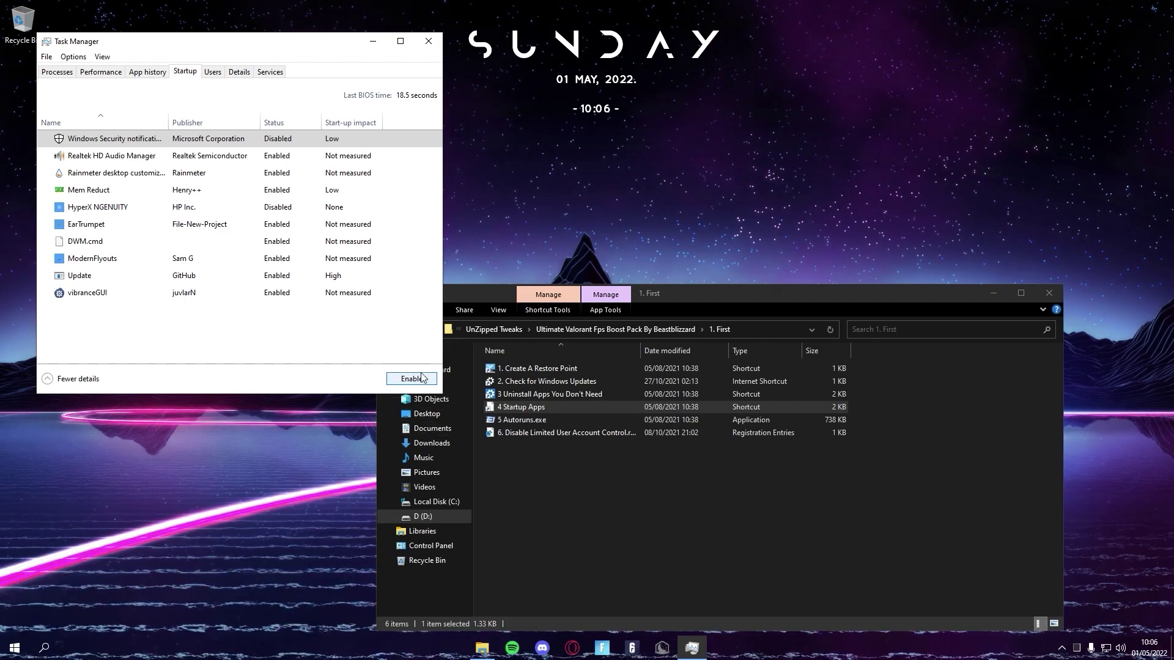
pyautogui.rightClick(226, 144)
pyautogui.click(269, 319)
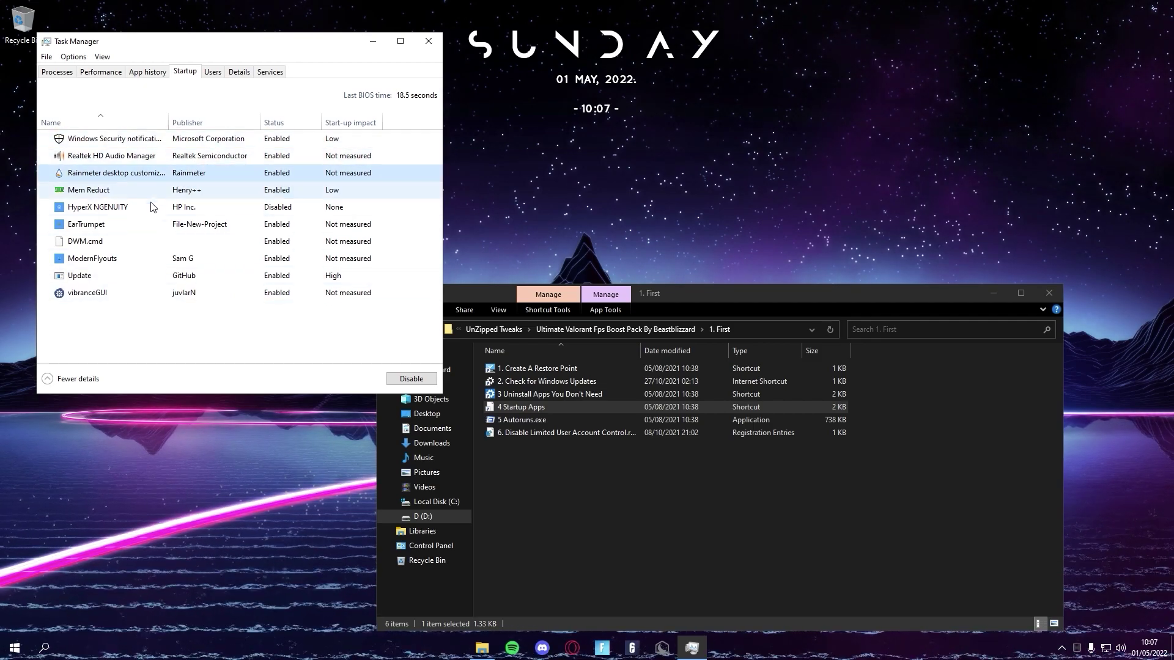
# Inspect the HyperX NGENUITY and ModernFlyouts startup entries, then close Task Manager
pyautogui.click(215, 208)
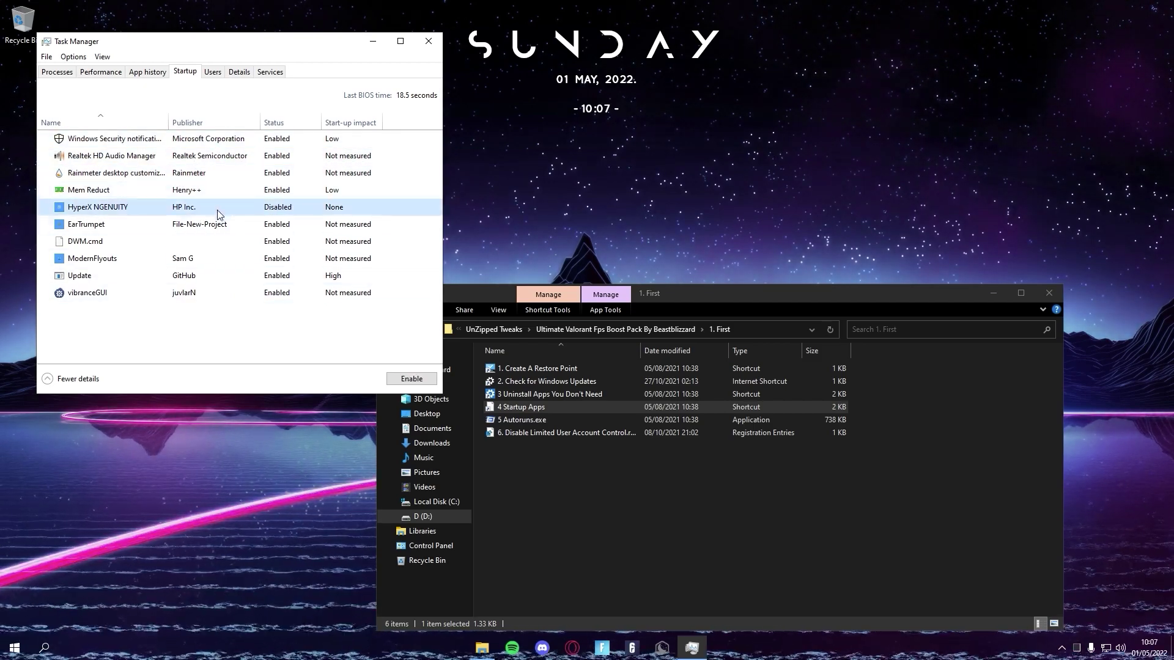
pyautogui.click(178, 257)
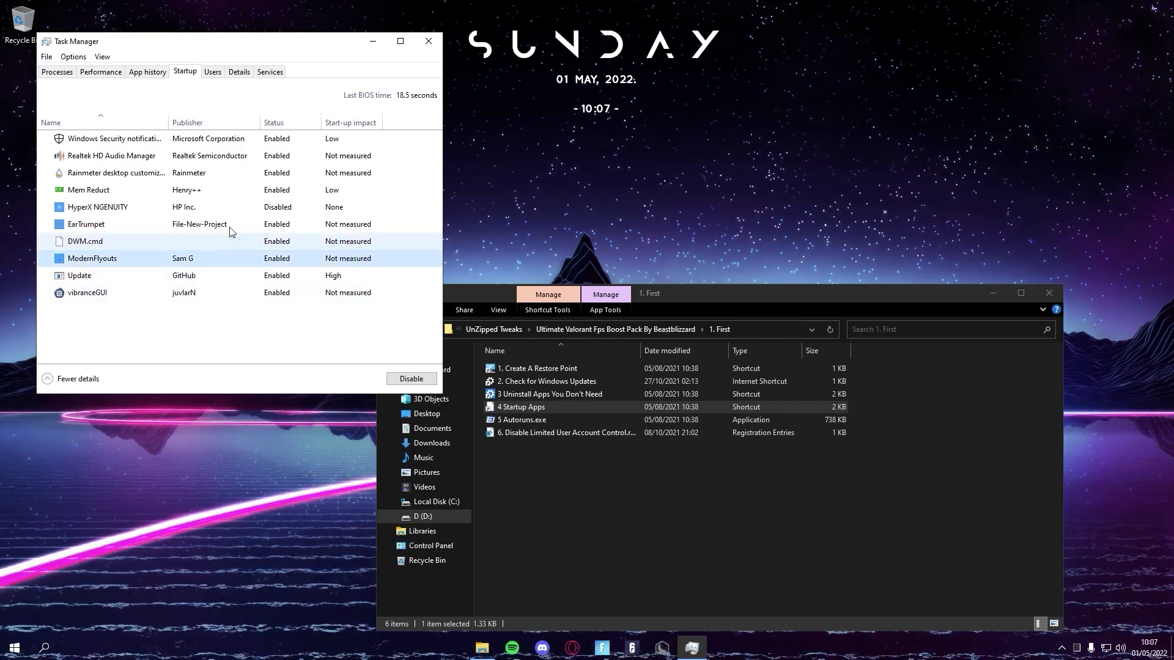
pyautogui.click(429, 41)
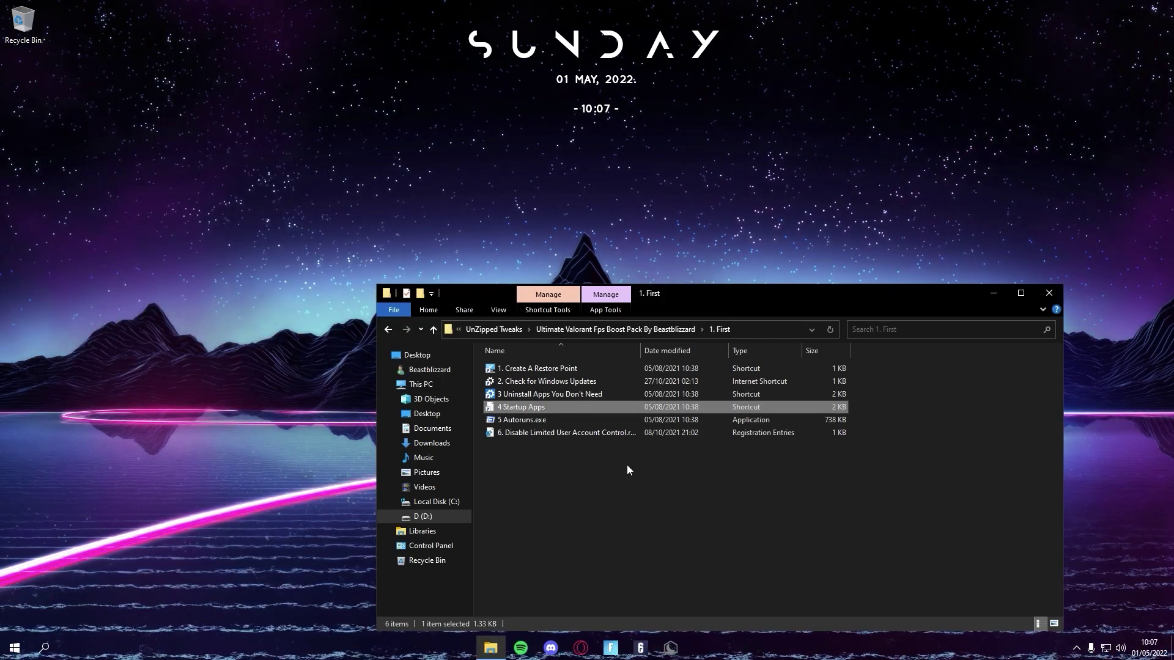
# Run 5 Autoruns.exe, scroll the Everything list, tick RTHDVCPL, and close Autoruns
pyautogui.doubleClick(522, 420)
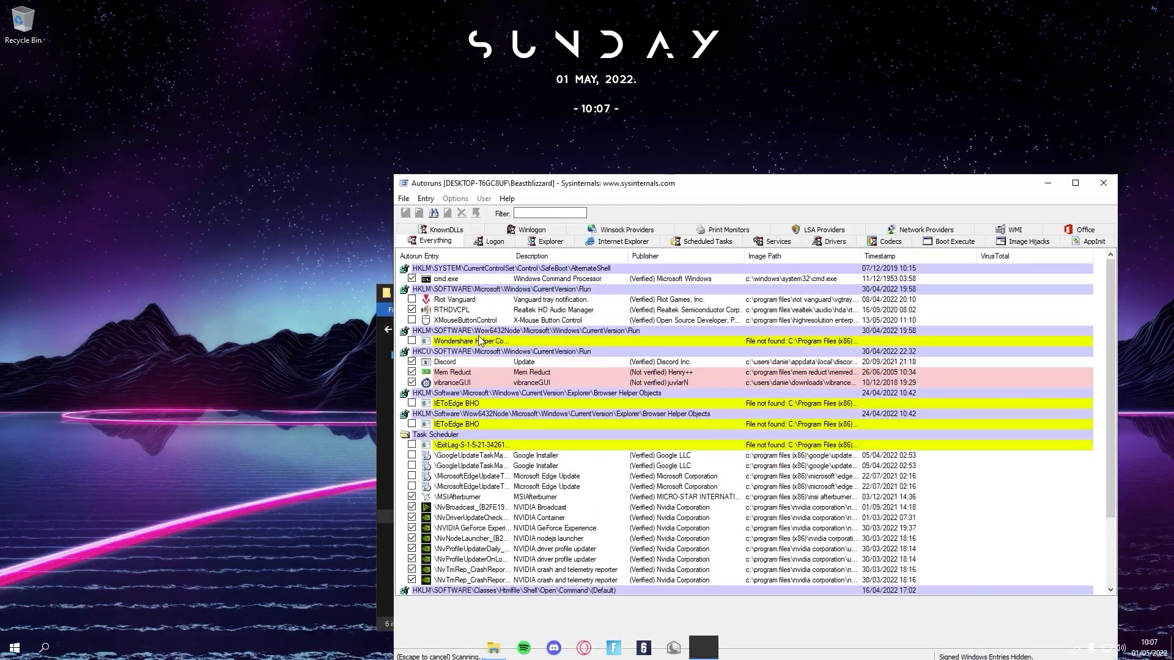
pyautogui.scroll(-1, 541, 435)
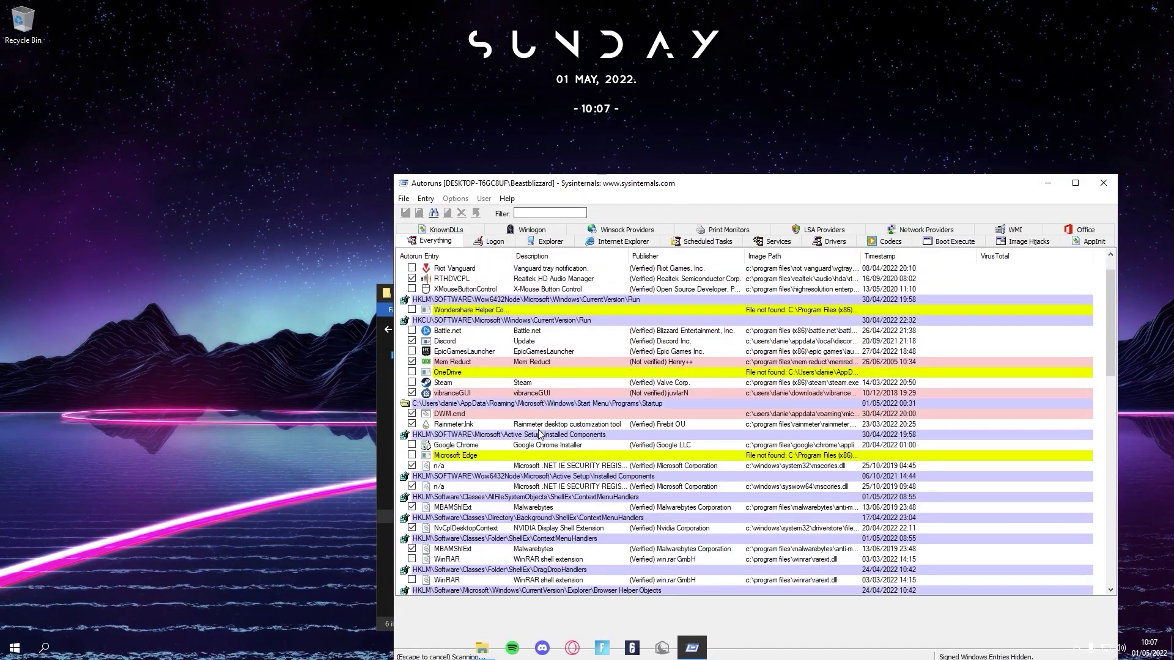
pyautogui.scroll(-3, 541, 435)
pyautogui.scroll(4, 435, 341)
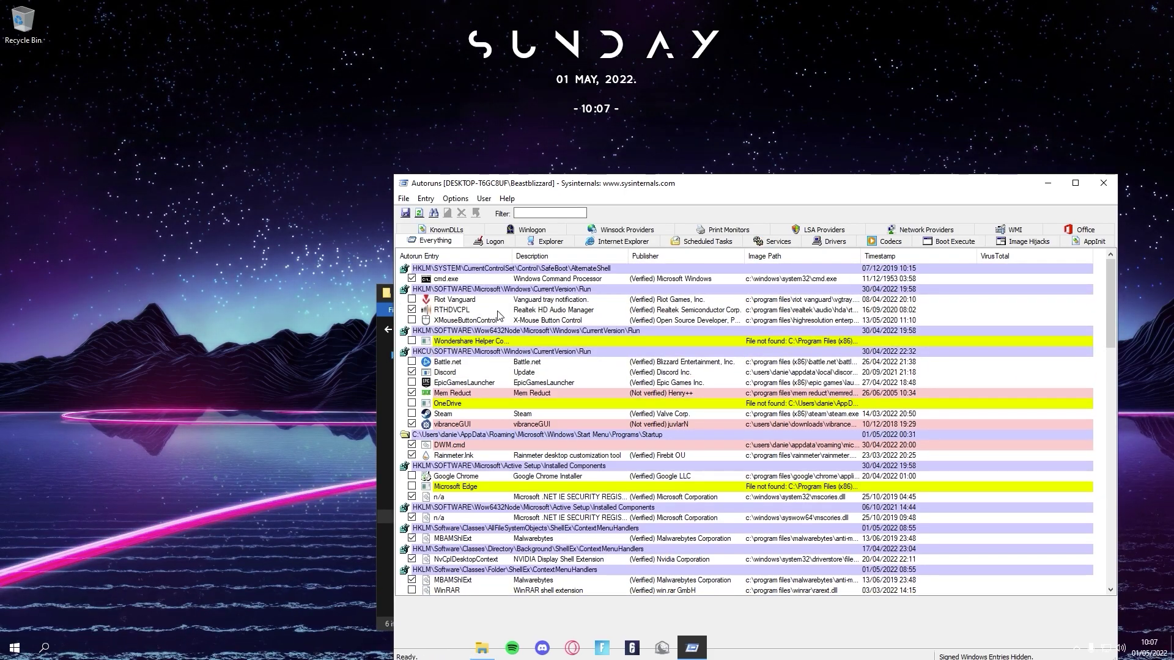
pyautogui.click(412, 310)
pyautogui.click(1104, 182)
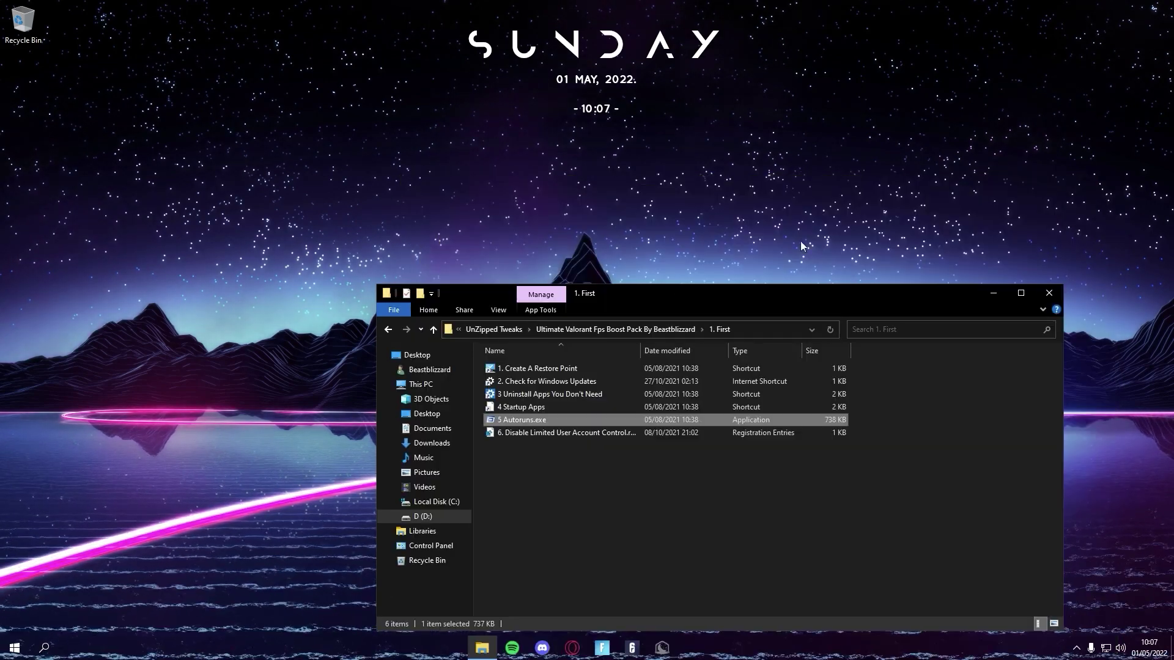
# Merge '6. Disable Limited User Account Control.reg' into the registry and go back to the boost pack folder
pyautogui.click(576, 579)
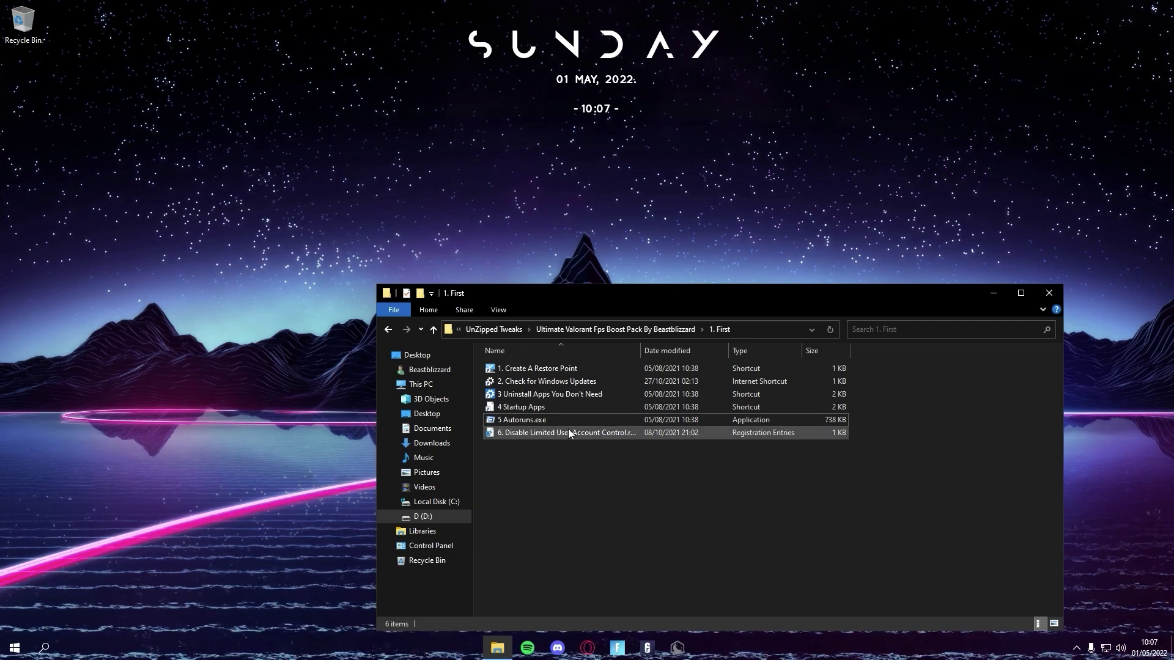
pyautogui.doubleClick(545, 436)
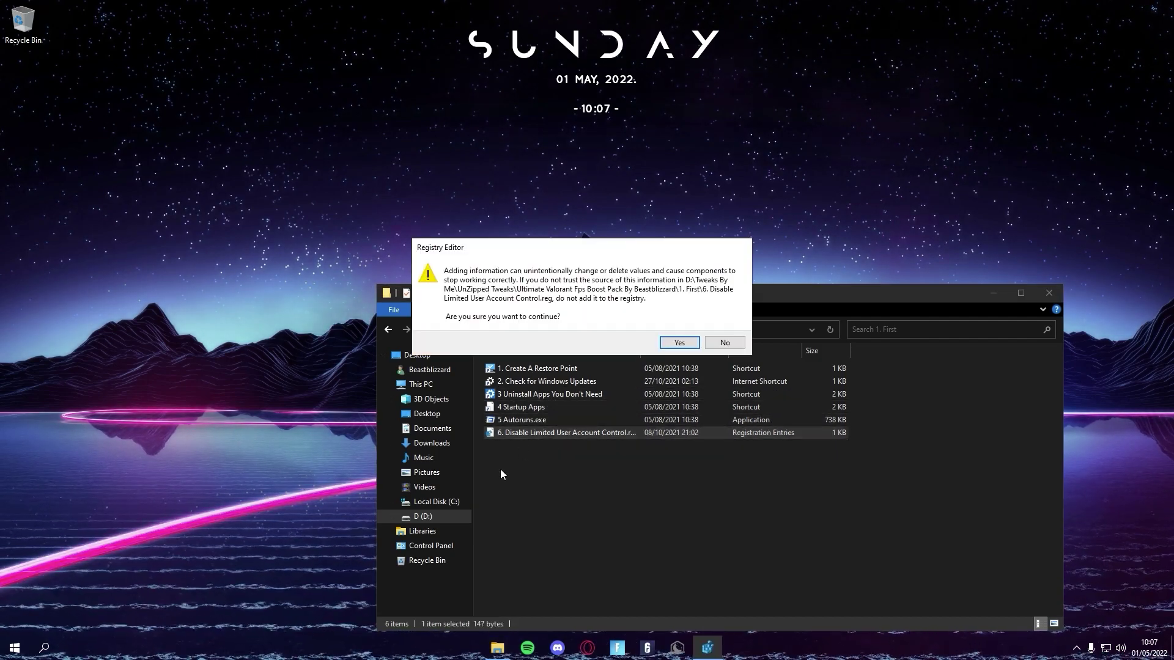
pyautogui.click(676, 340)
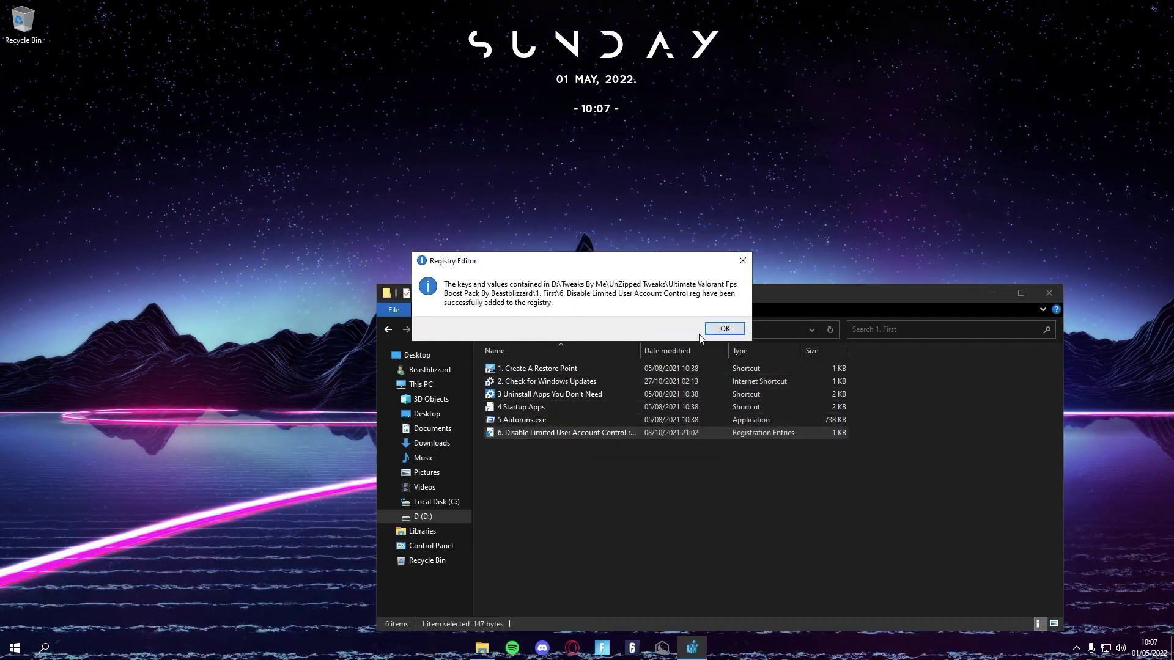
pyautogui.click(726, 329)
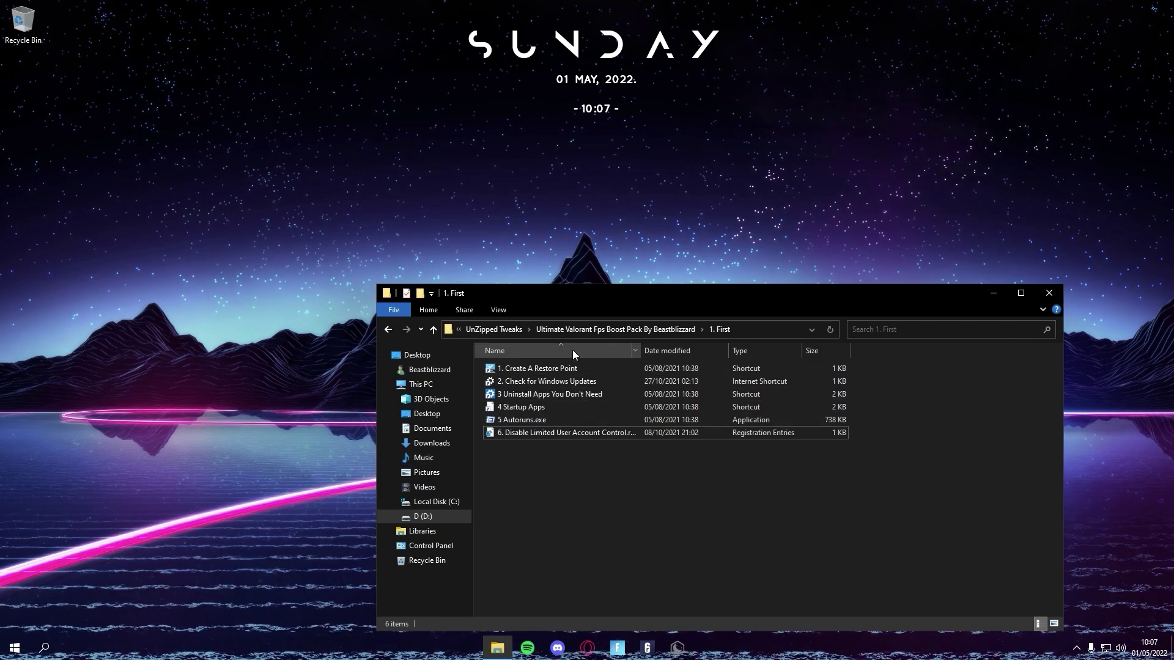
pyautogui.click(577, 329)
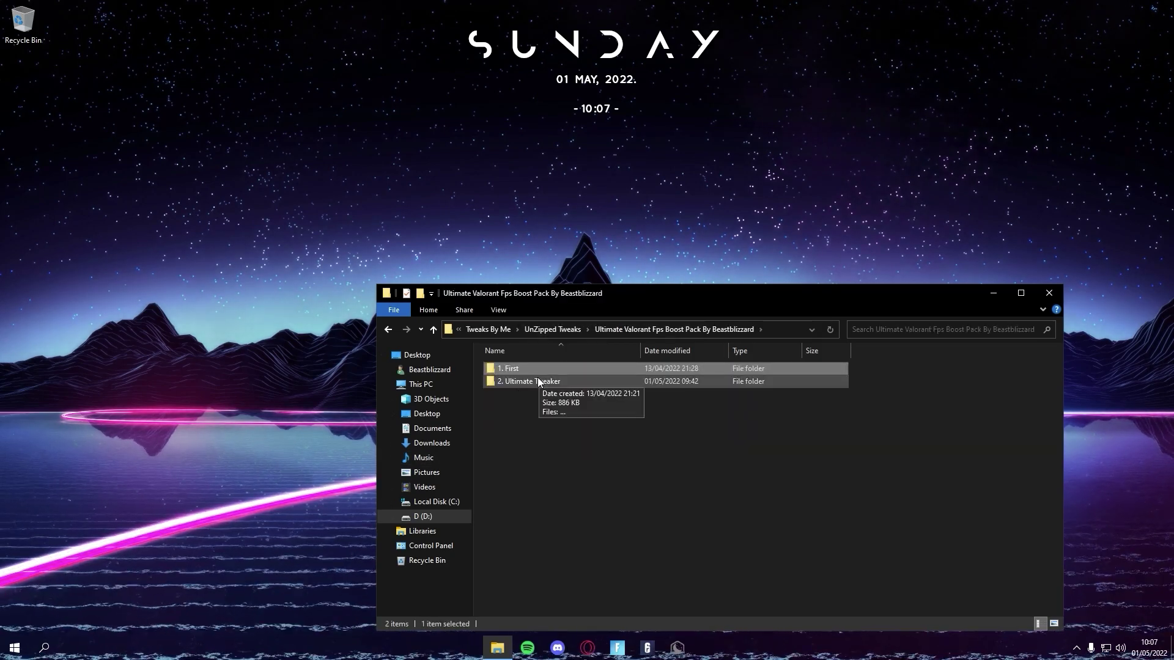
# In 2. Ultimate Tweaker, check the tweaker batch file's properties, then drop it onto the launcher
pyautogui.doubleClick(529, 382)
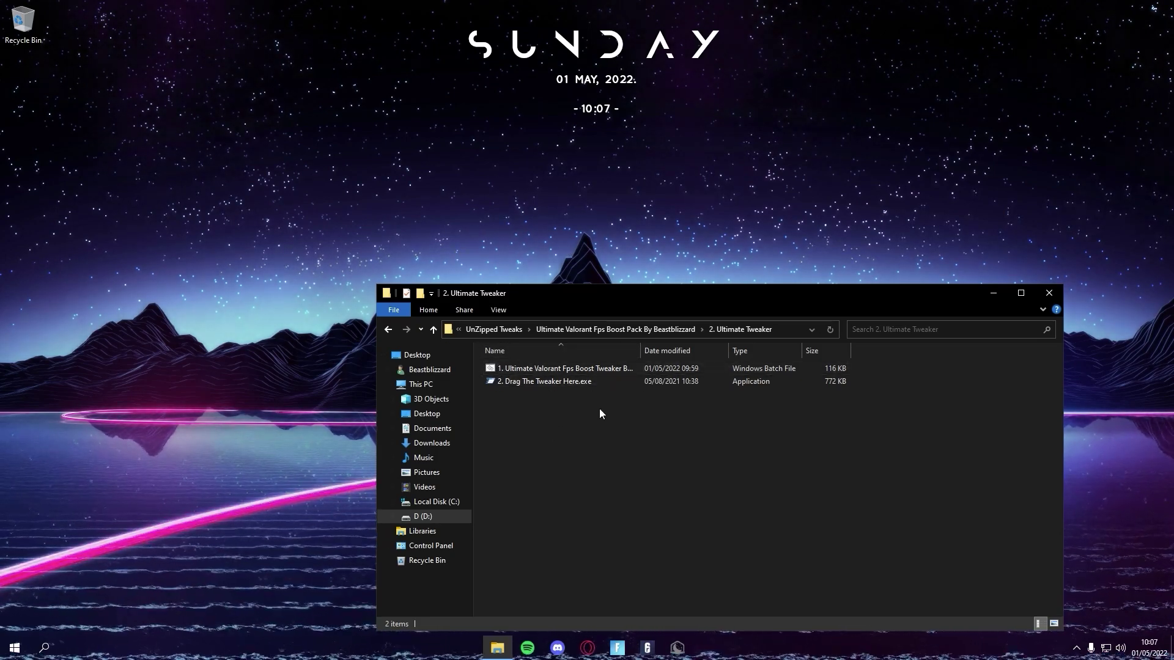
pyautogui.click(591, 367)
pyautogui.rightClick(590, 367)
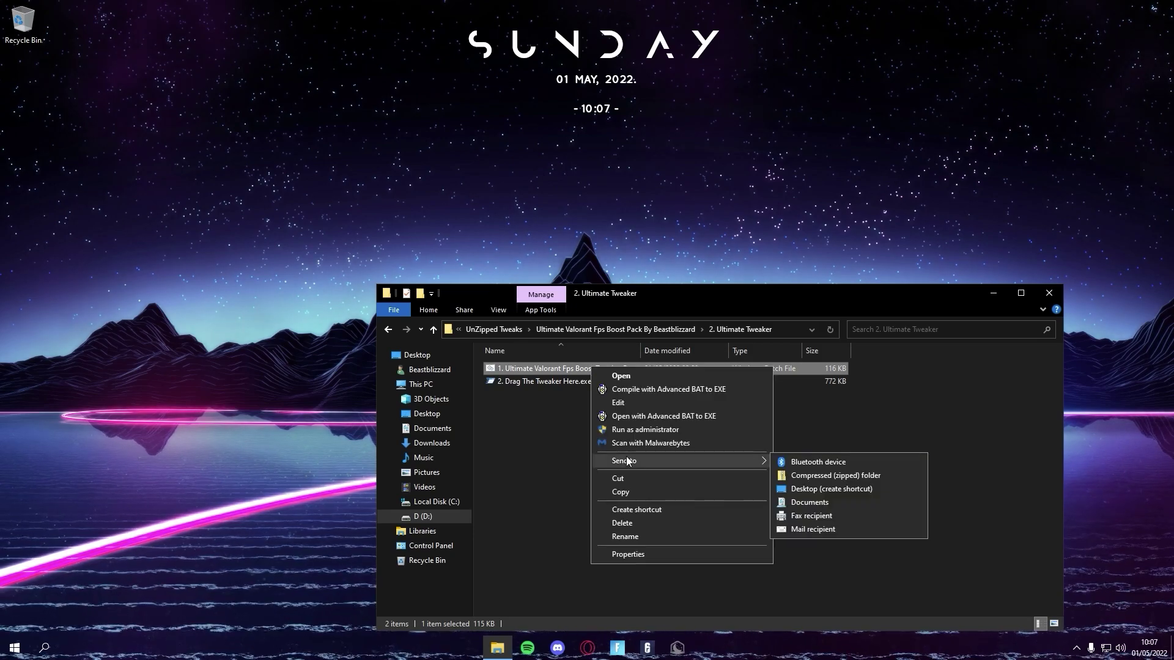
pyautogui.click(631, 553)
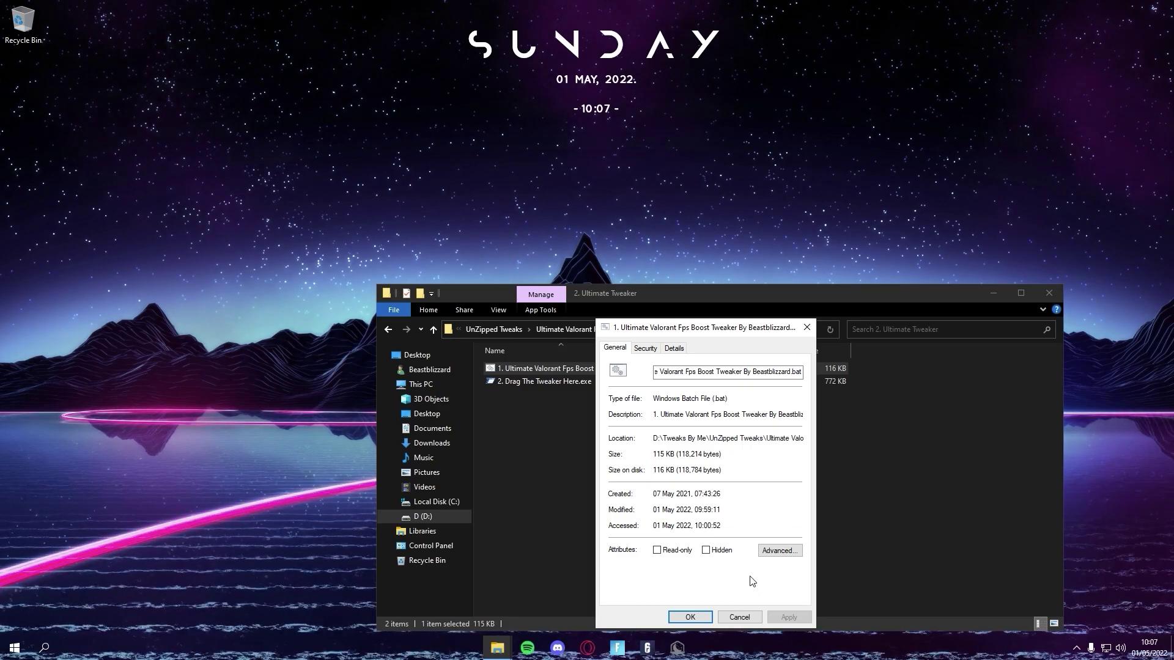
pyautogui.click(684, 615)
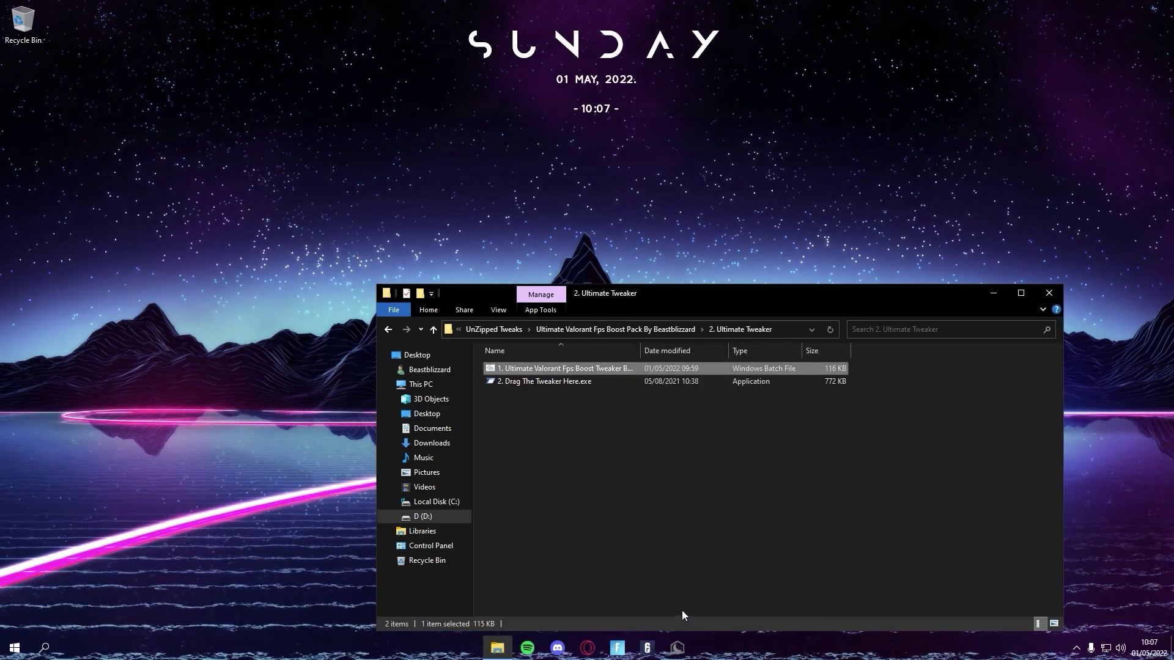
pyautogui.click(734, 525)
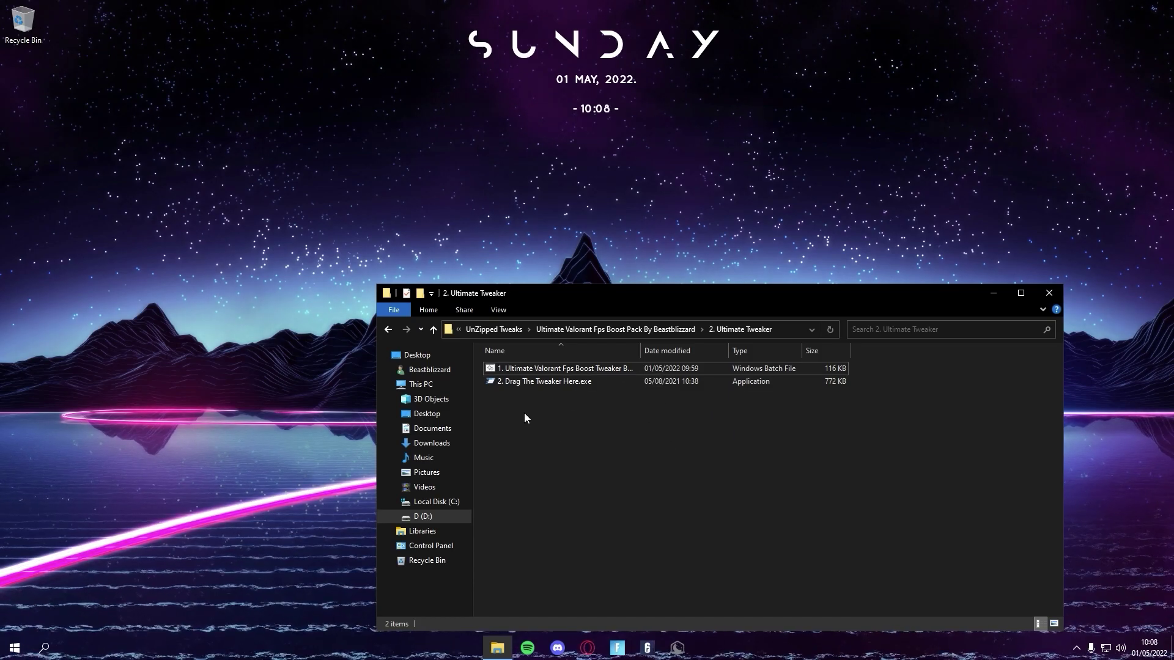
pyautogui.moveTo(495, 368)
pyautogui.mouseDown()
pyautogui.moveTo(508, 391)
pyautogui.moveTo(510, 381)
pyautogui.mouseUp()
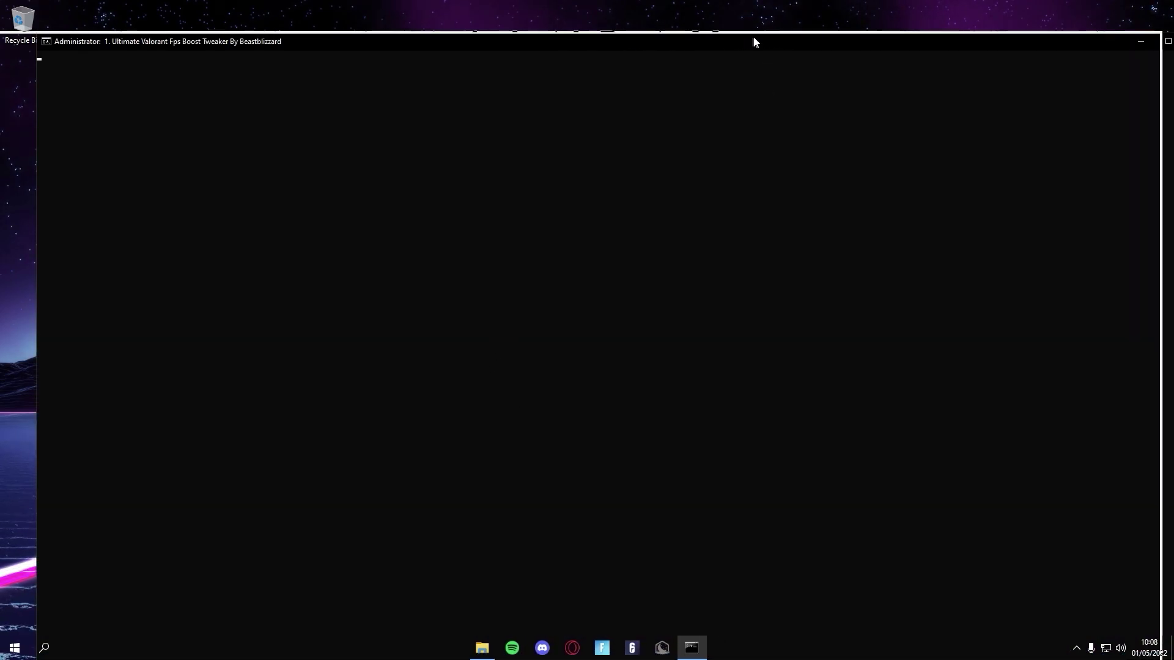
# Maximize the tweaker console to view its seven-option menu, then minimize it
pyautogui.doubleClick(755, 39)
pyautogui.click(706, 322)
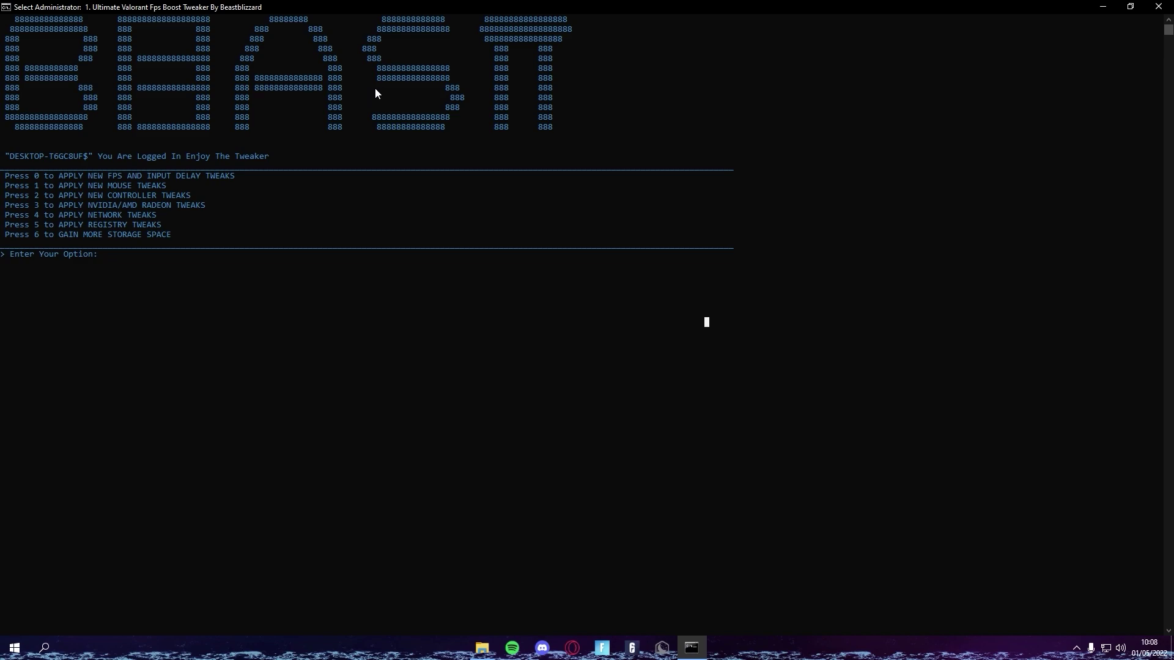
pyautogui.click(1102, 7)
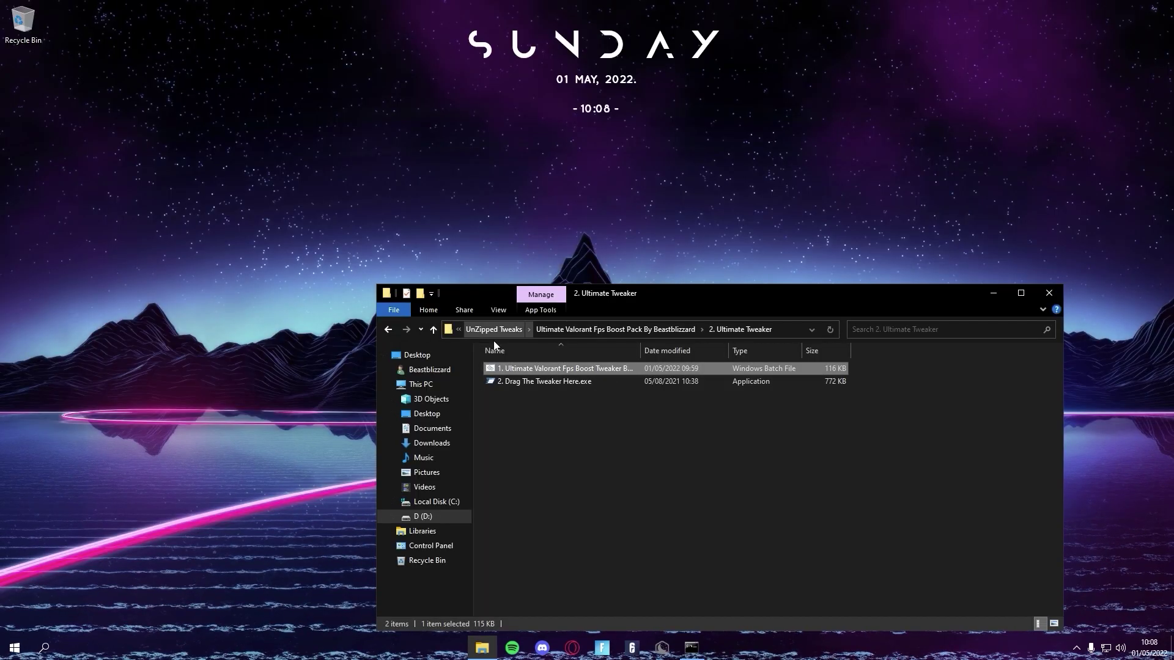
# Open the tweaker batch file in Notepad full-screen, scroll through the script, and close it
pyautogui.rightClick(523, 371)
pyautogui.click(559, 407)
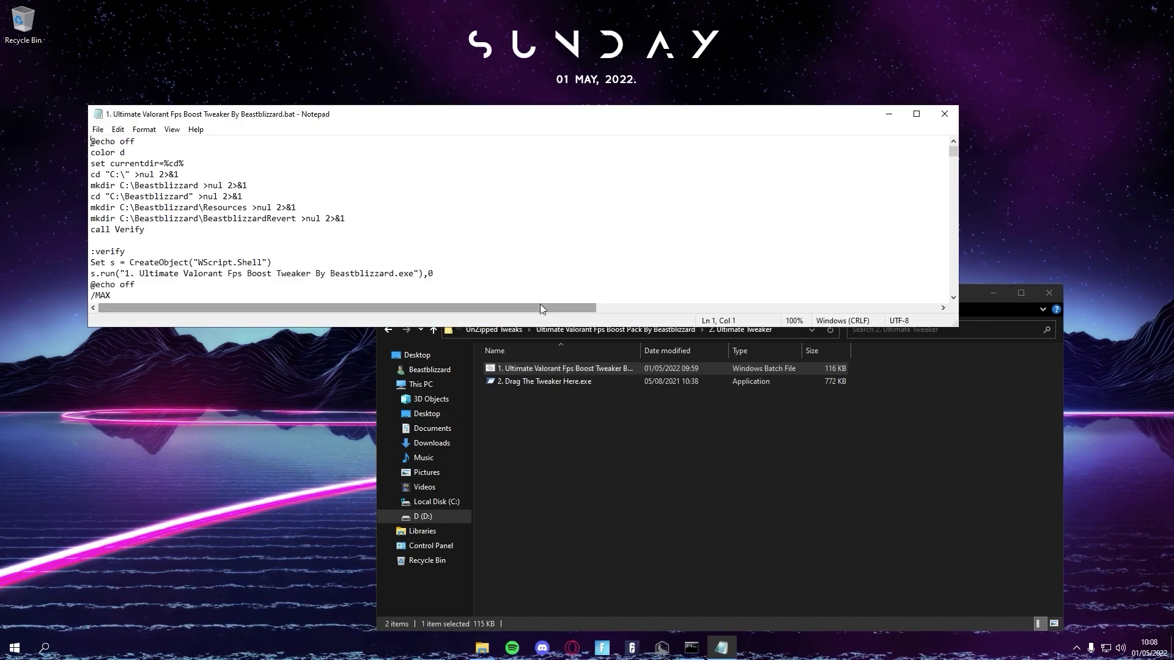
pyautogui.click(917, 112)
pyautogui.scroll(-7, 383, 303)
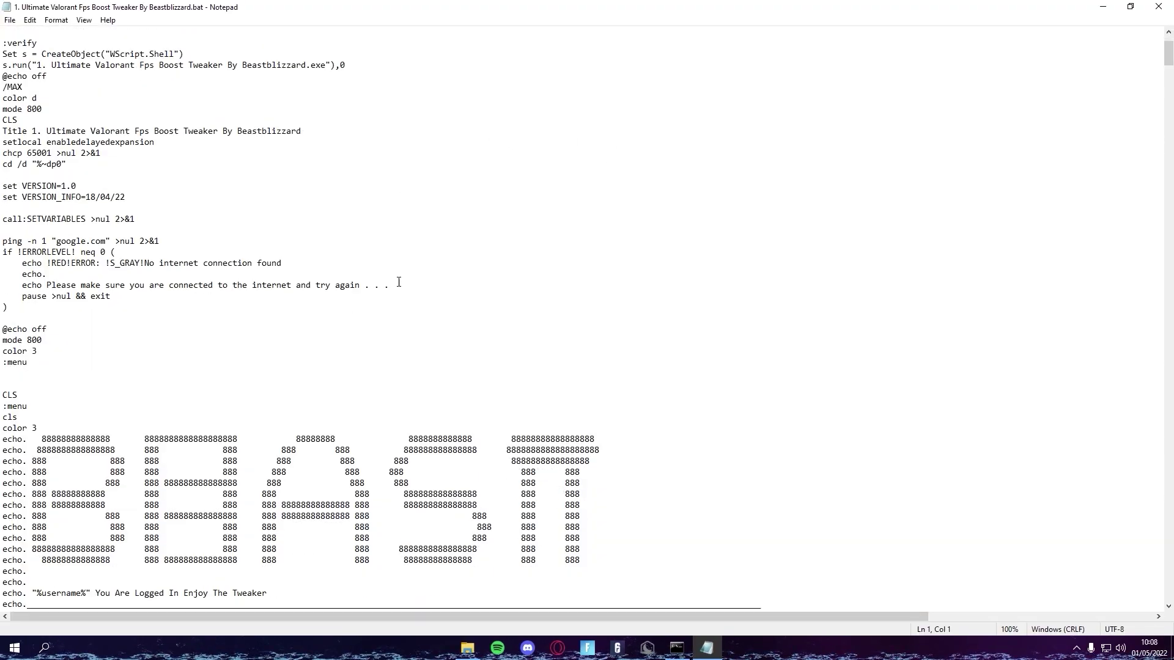
pyautogui.scroll(-15, 384, 302)
pyautogui.hotkey('alt', 'F4')
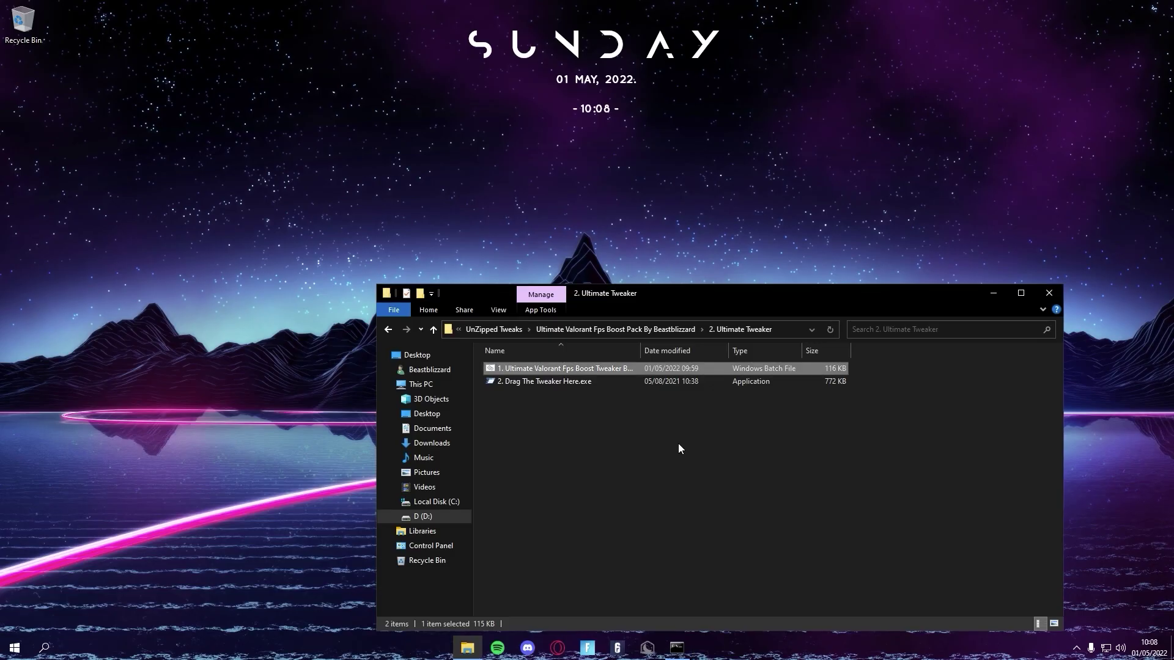
# Rerun the tweaker batch file and bring up its menu with option 0 at the prompt
pyautogui.press('Return')
pyautogui.click(433, 321)
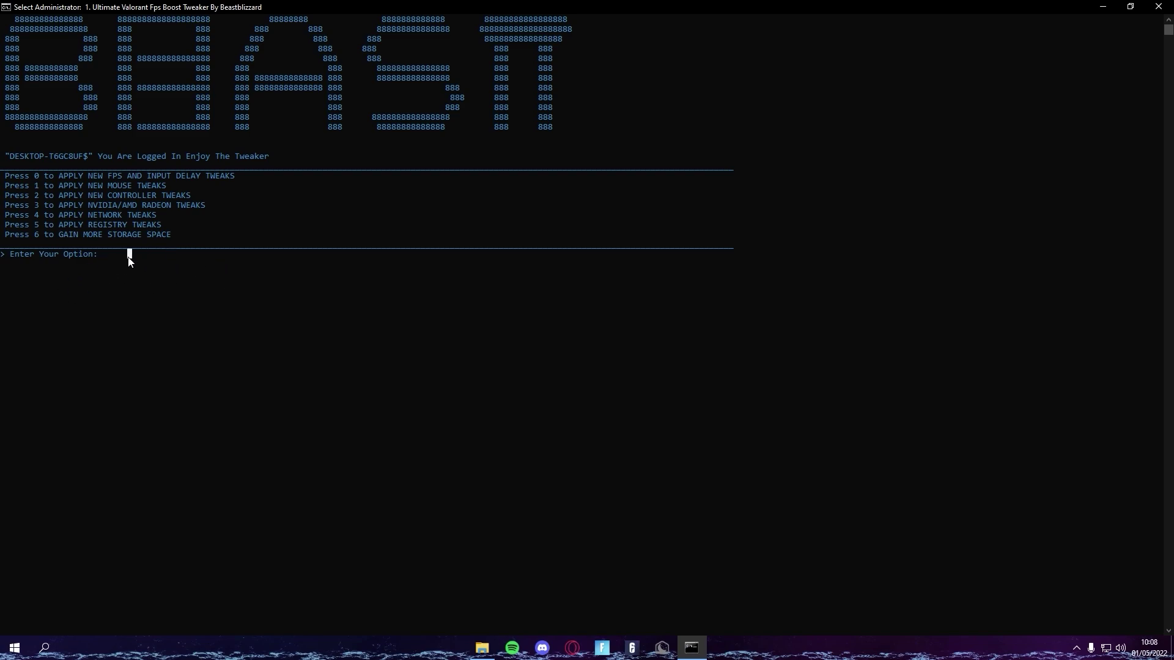
pyautogui.moveTo(104, 308); pyautogui.dragTo(163, 325)
# Apply option 0, the FPS and input delay tweaks, declining the System Restore point
pyautogui.click(102, 265)
pyautogui.write('0')
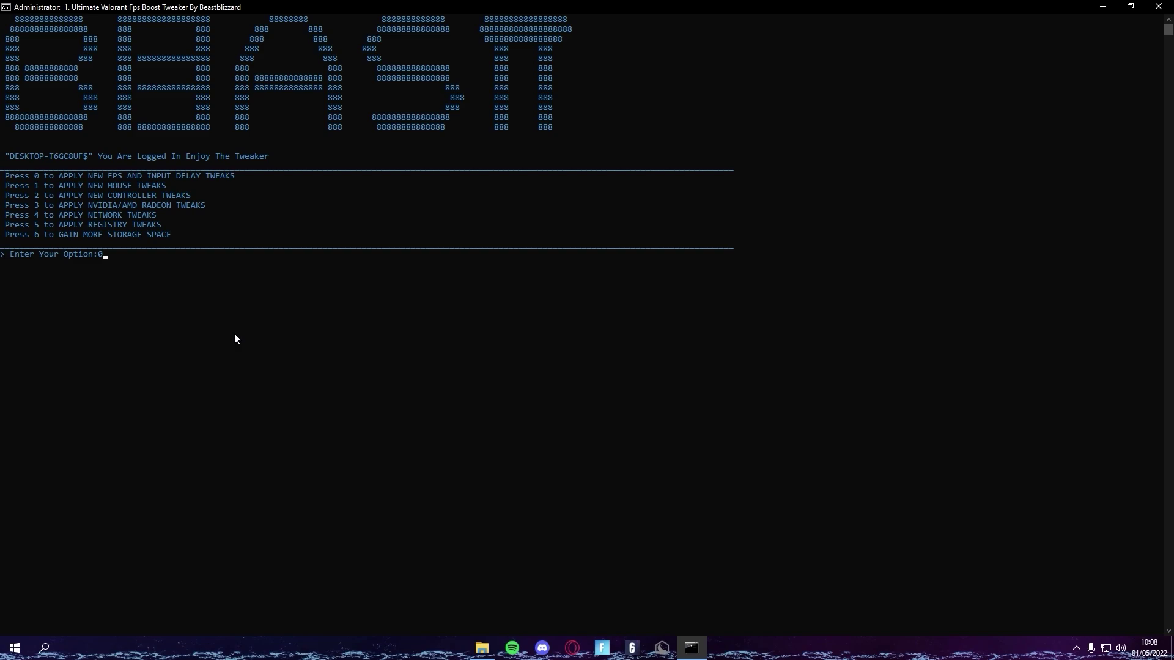
pyautogui.press('Return')
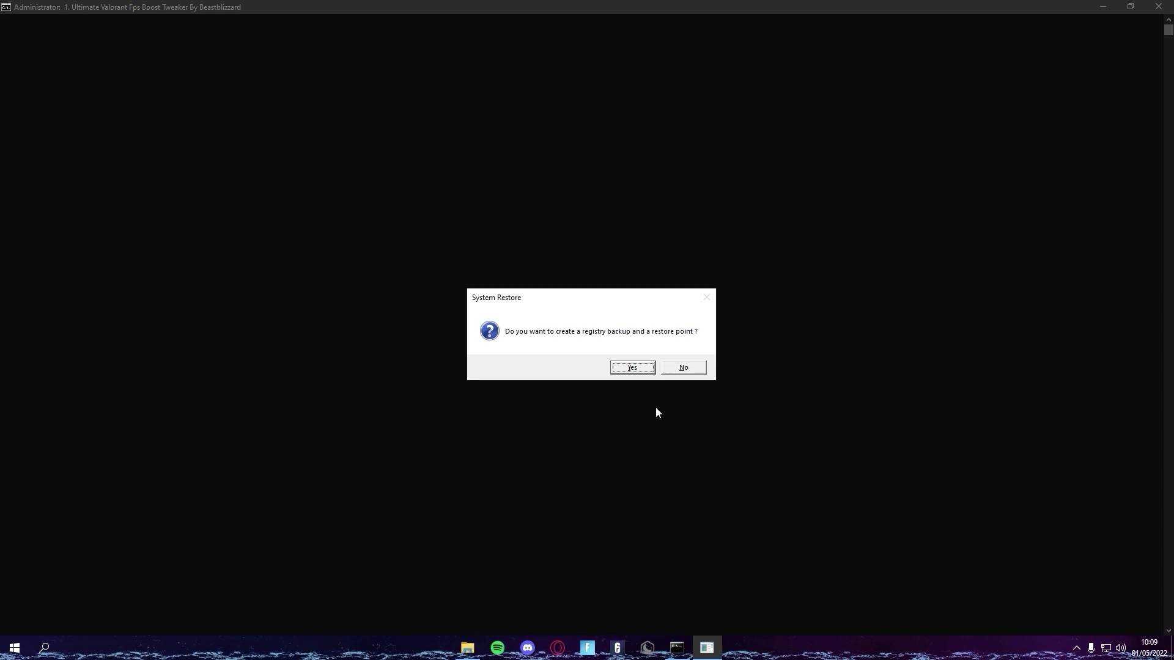
pyautogui.click(696, 373)
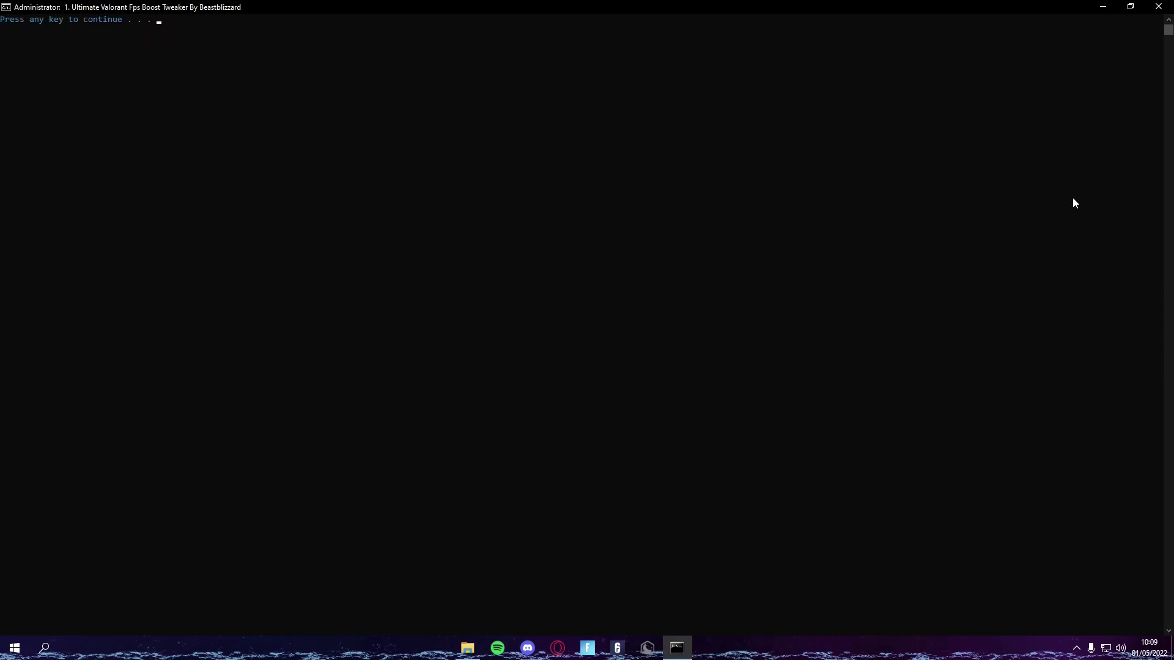
pyautogui.press('Return')
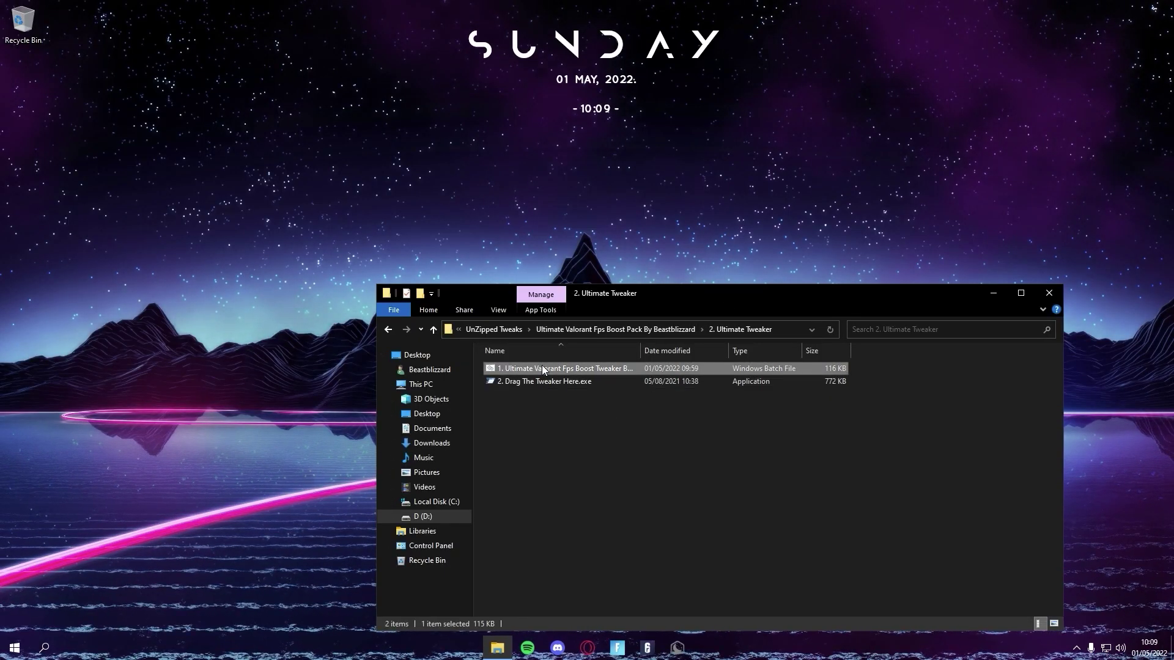
# Relaunch the Ultimate Tweaker batch file, maximize its console, then minimize it
pyautogui.rightClick(542, 365)
pyautogui.click(562, 374)
pyautogui.moveTo(897, 61); pyautogui.dragTo(776, 61)
pyautogui.click(998, 60)
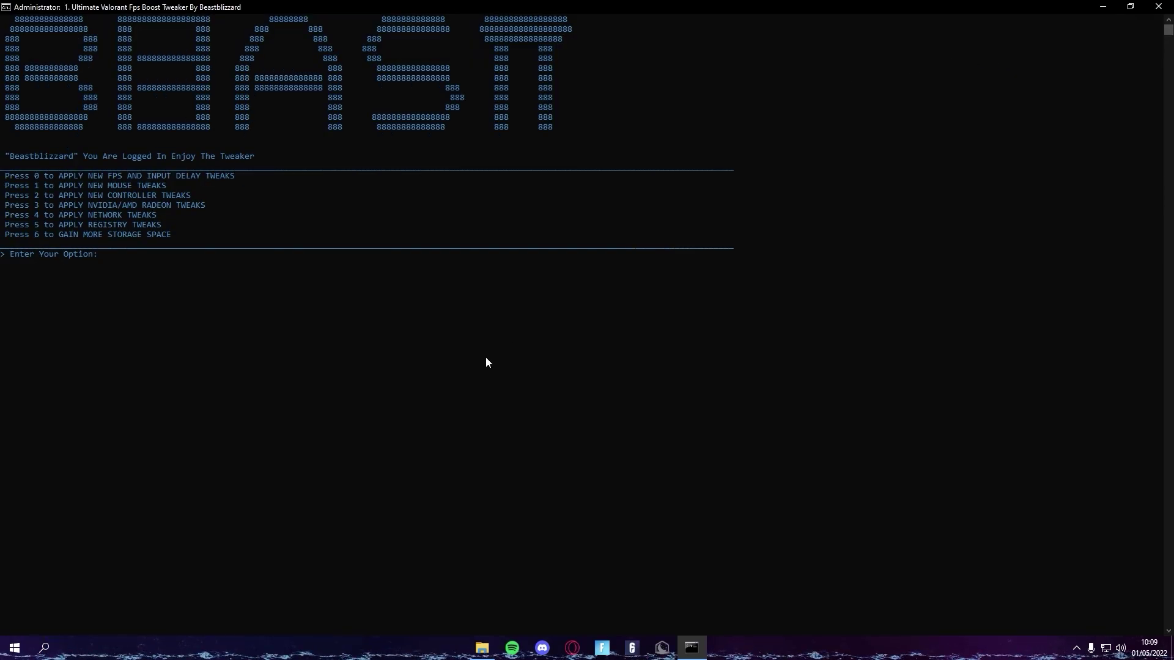
pyautogui.click(428, 409)
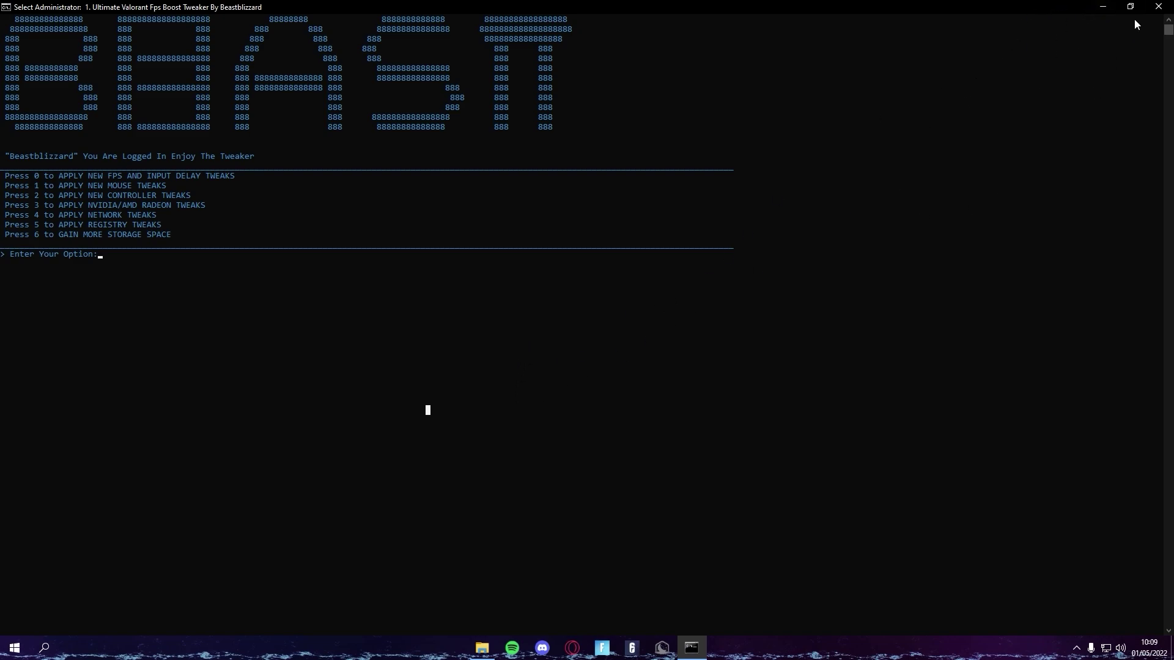
pyautogui.click(1098, 6)
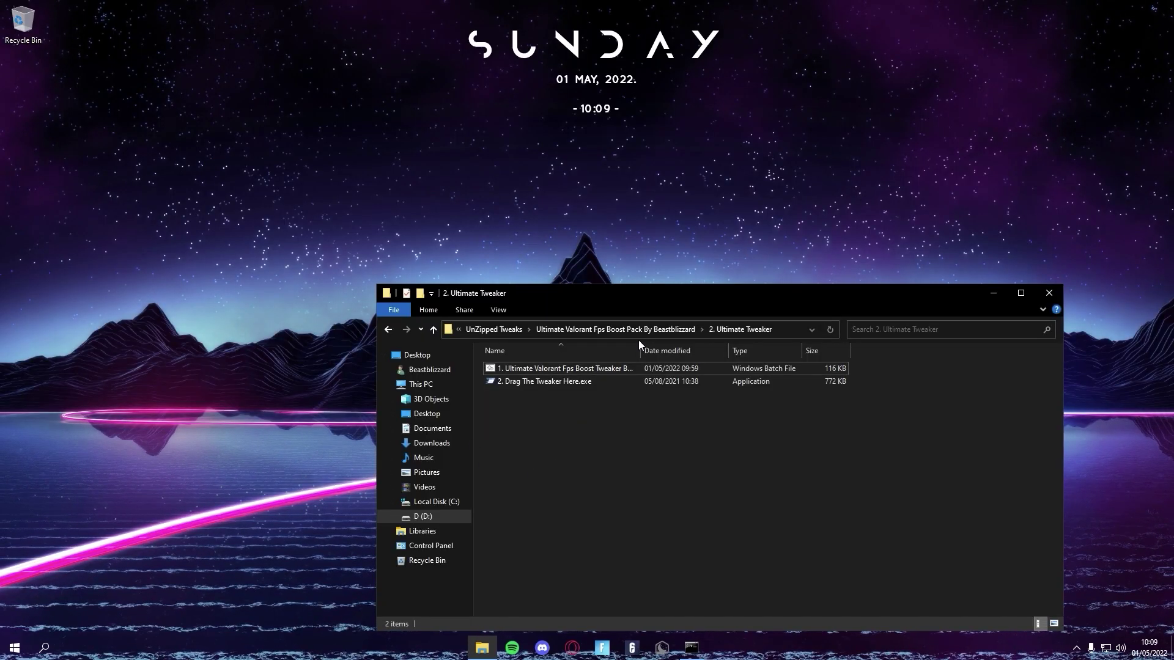
# Navigate to the Private Optimization Pack > 2. Private Tweaker folder
pyautogui.click(507, 328)
pyautogui.doubleClick(590, 382)
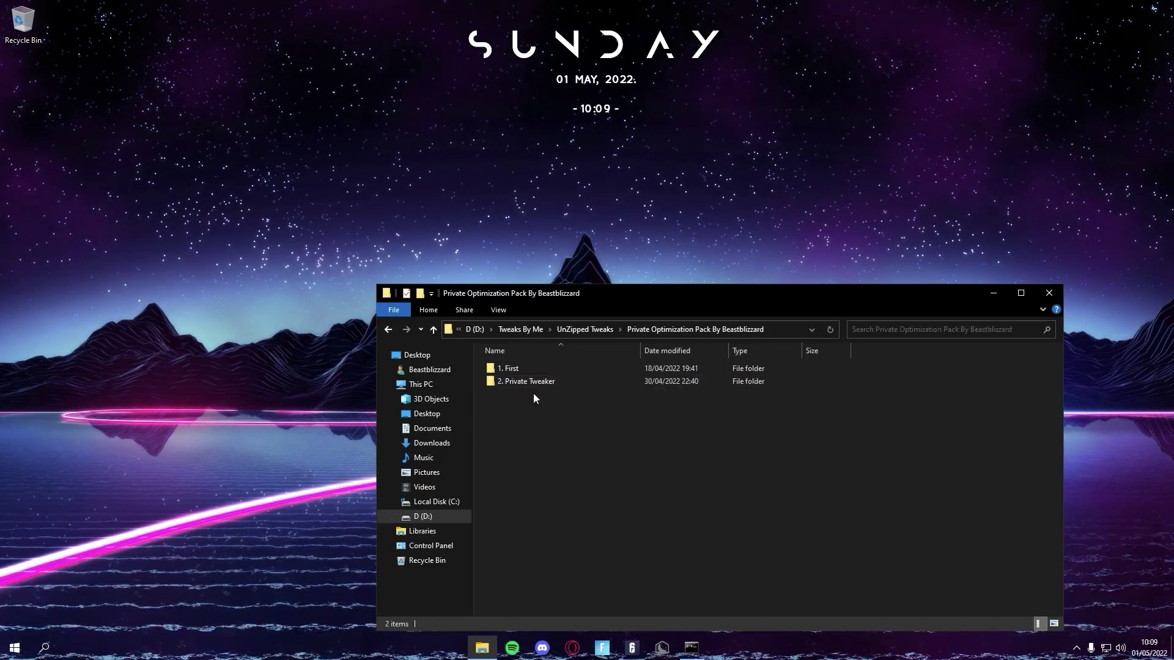
pyautogui.doubleClick(543, 382)
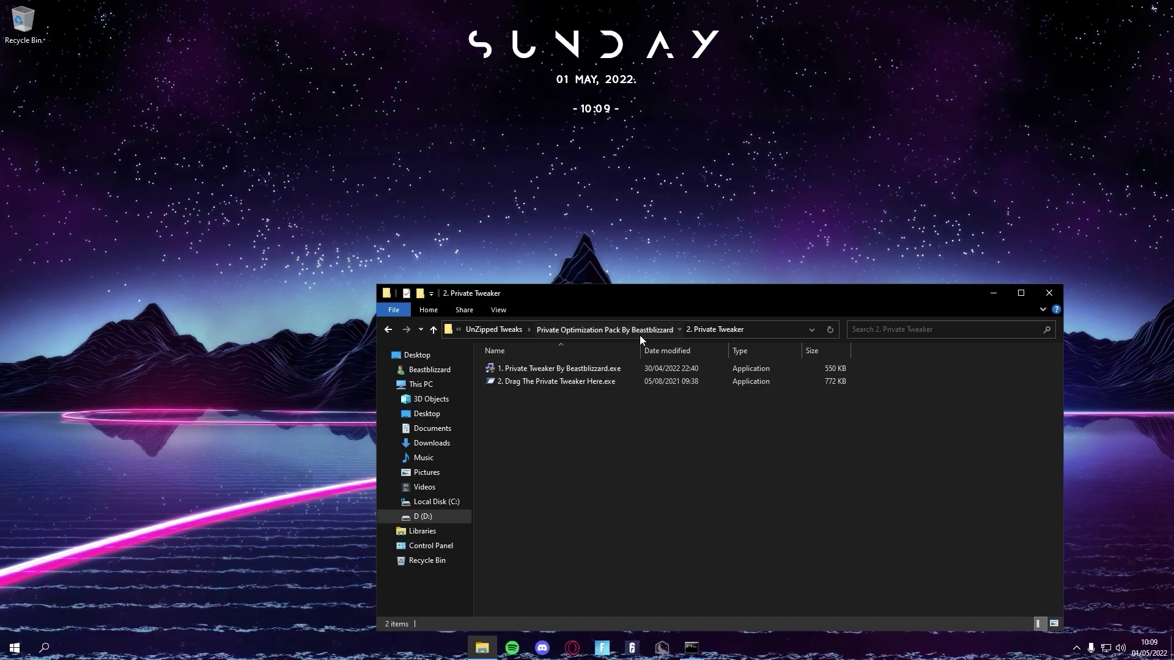
pyautogui.click(640, 331)
pyautogui.doubleClick(513, 381)
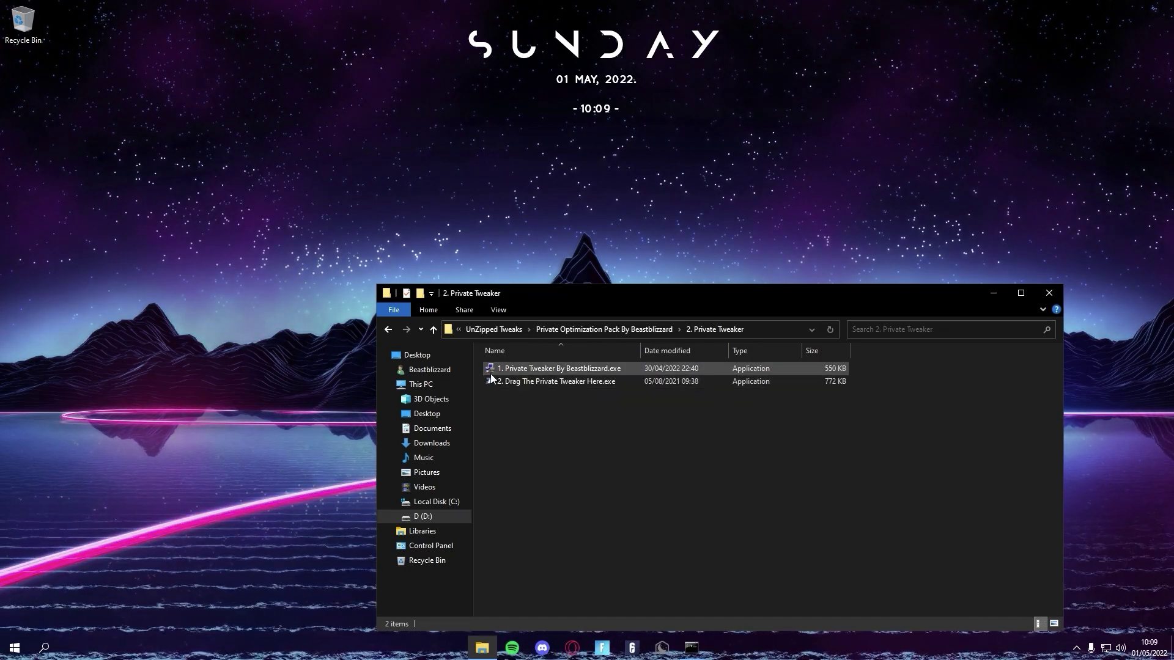
# Launch the Private Tweaker executable and unlock it with its password
pyautogui.click(538, 368)
pyautogui.doubleClick(539, 369)
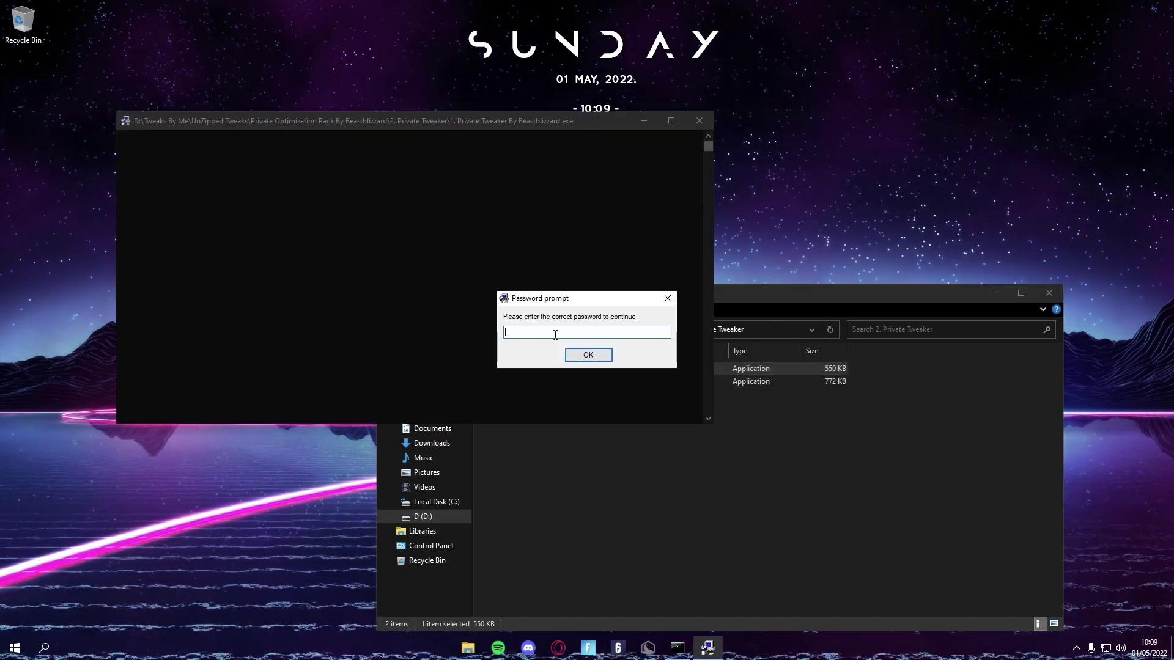
pyautogui.write('•••••••••••••')
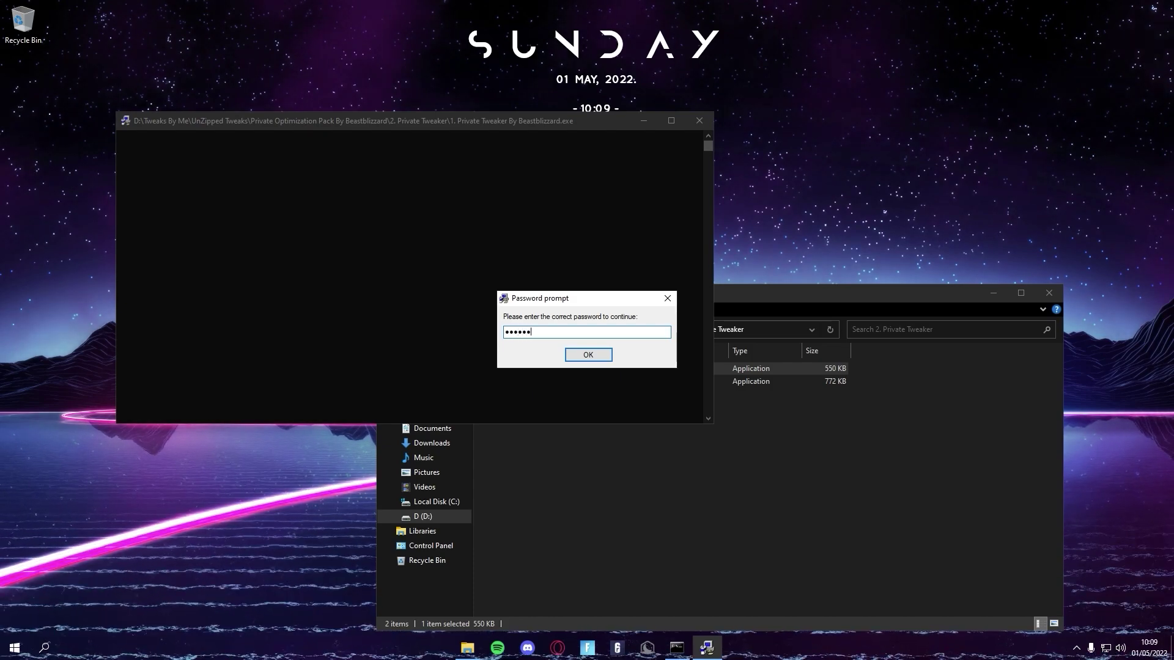
pyautogui.click(602, 356)
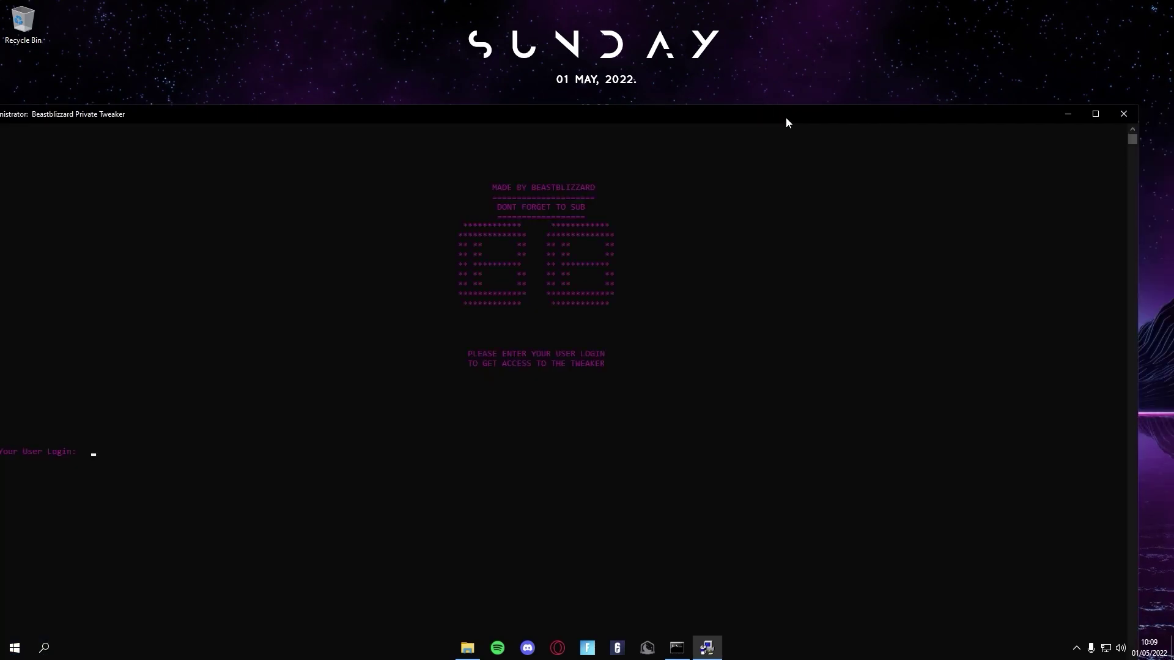
# Maximize the Private Tweaker console and submit the user login
pyautogui.click(1095, 119)
pyautogui.click(418, 312)
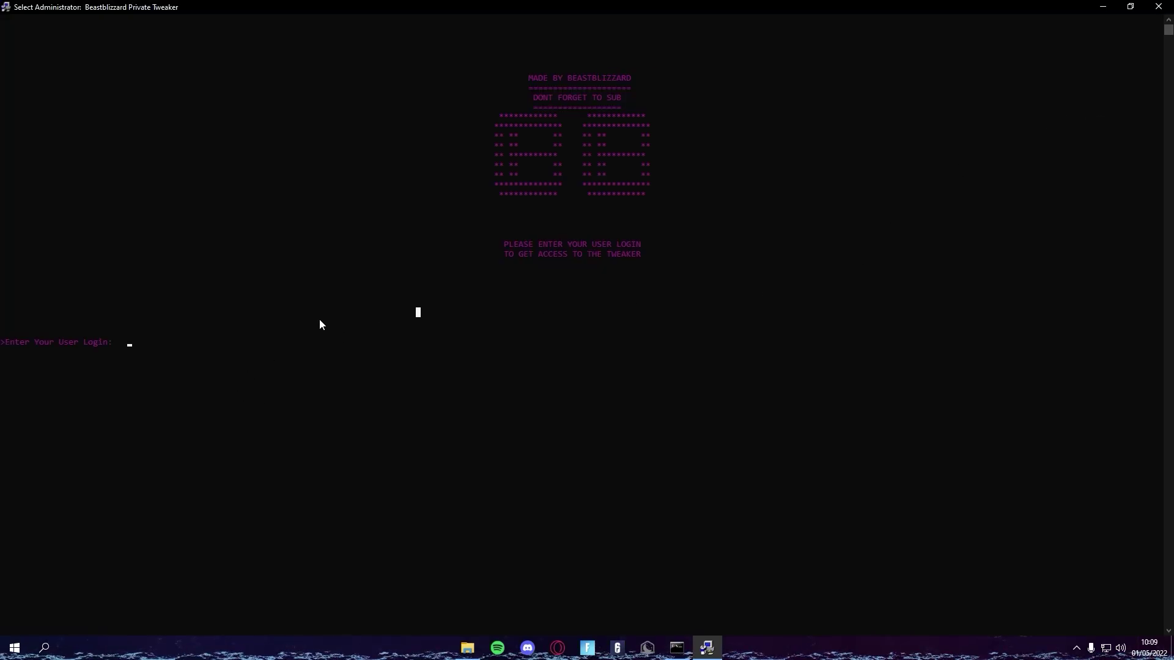
pyautogui.click(365, 341)
pyautogui.press('Return')
# Review the eleven-option tweaker menu, then close the Private Tweaker console
pyautogui.click(605, 452)
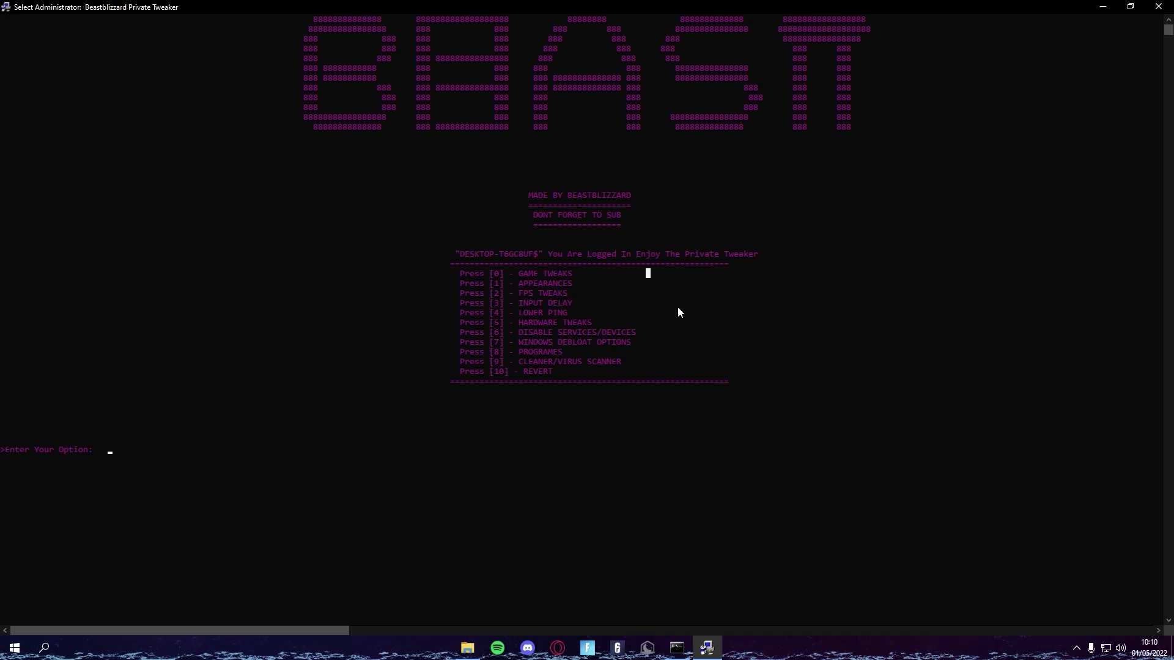
pyautogui.keyDown('shift'); pyautogui.click(743, 270); pyautogui.keyUp('shift')
pyautogui.click(831, 275)
pyautogui.click(962, 336)
pyautogui.click(1158, 6)
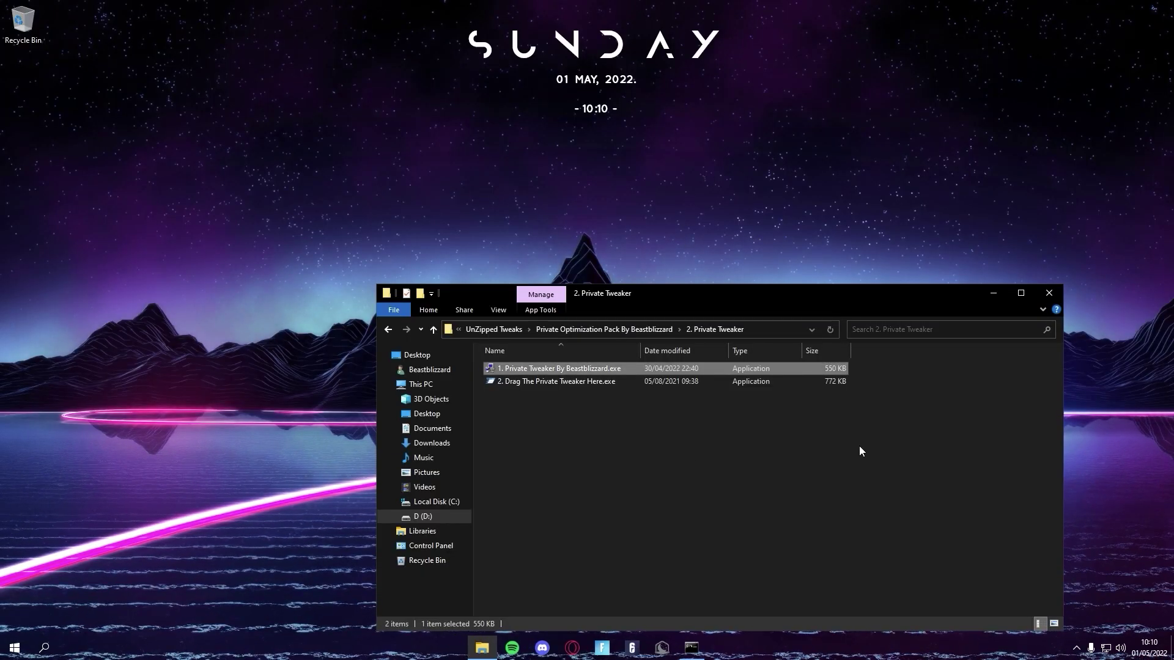
# Deselect the Private Tweaker executable, close File Explorer and open the Start menu
pyautogui.click(700, 451)
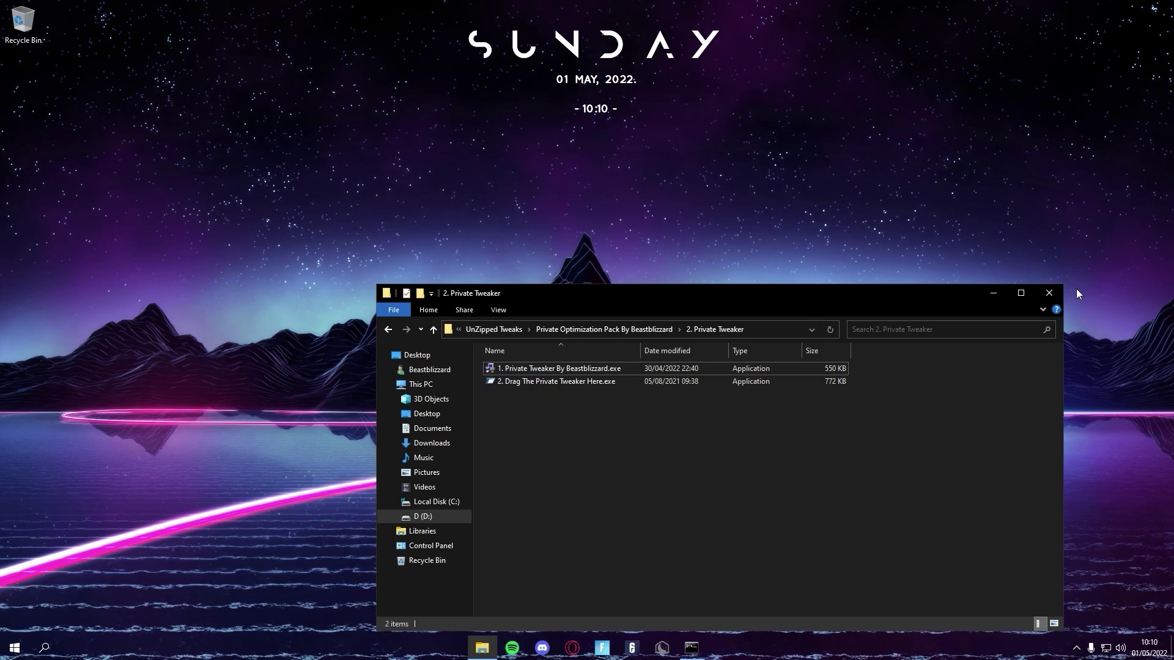
pyautogui.click(1051, 293)
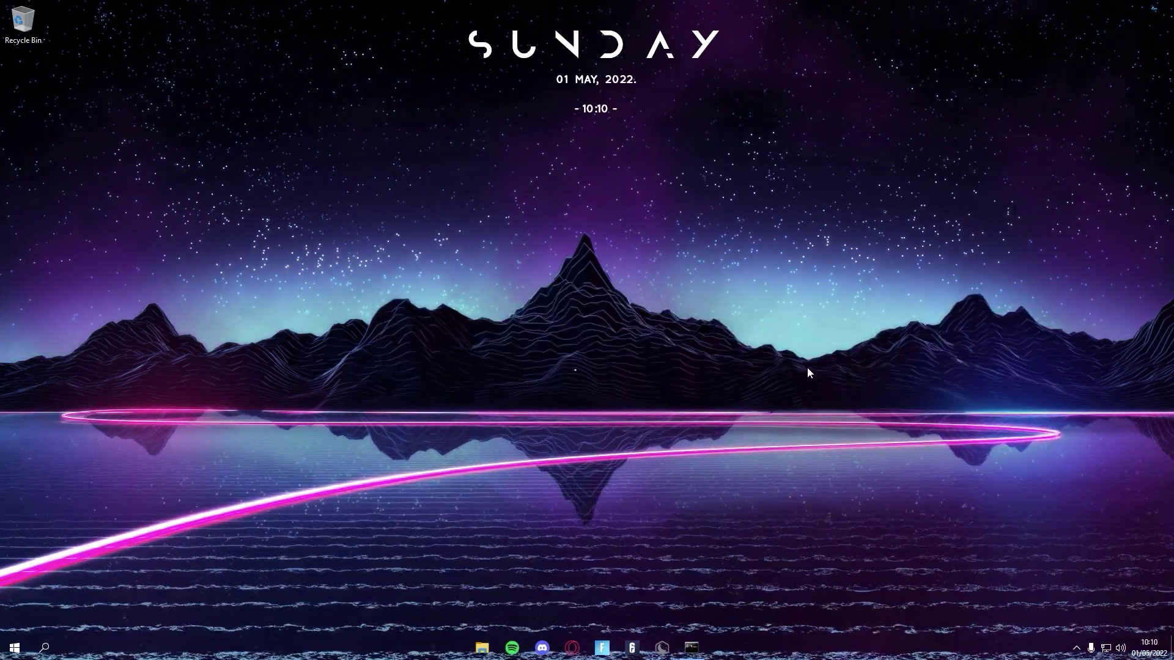
pyautogui.click(14, 648)
# Search 'reg' to launch Registry Editor and maximize its window
pyautogui.write('re')
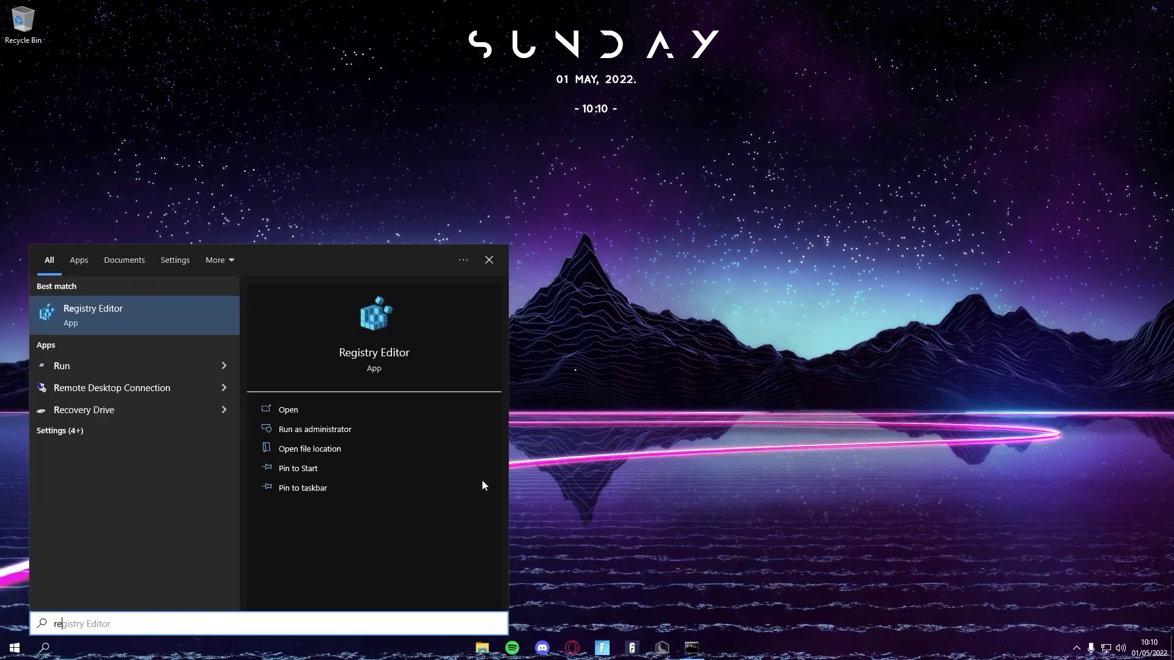
pyautogui.write('g')
pyautogui.press('Return')
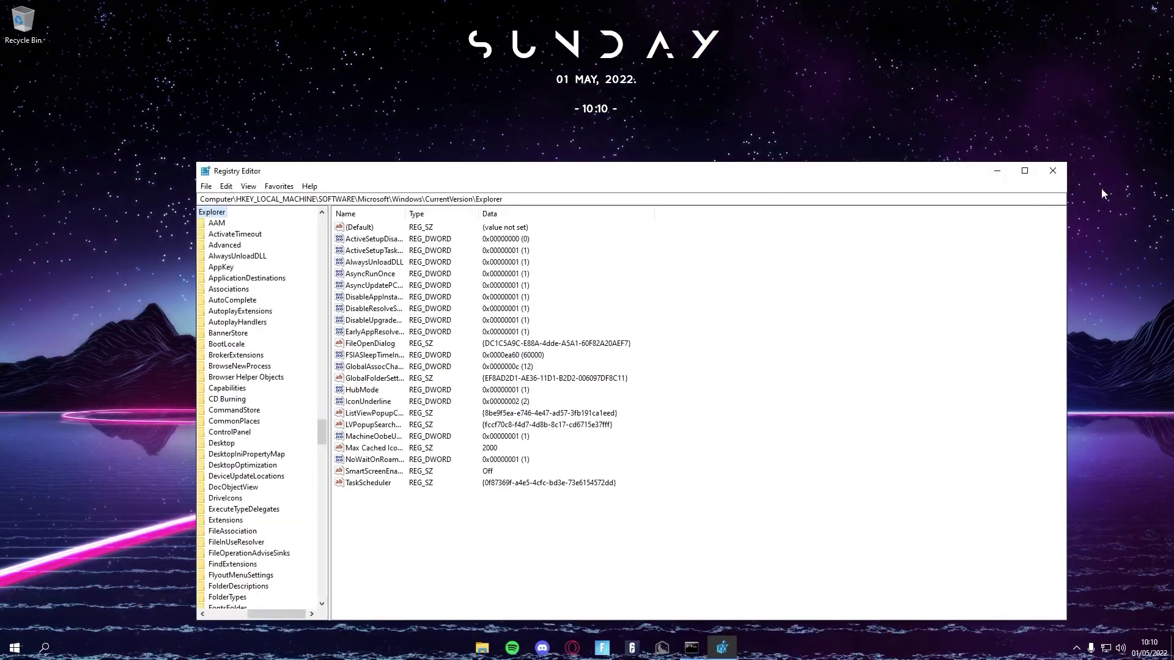
pyautogui.click(1020, 174)
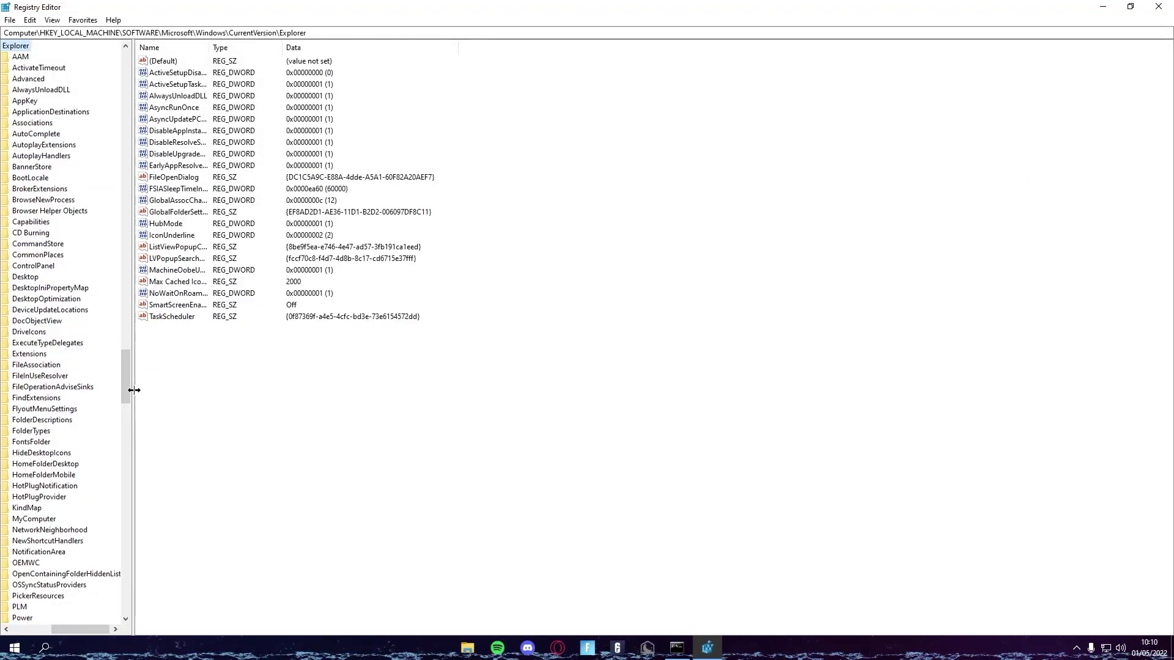
pyautogui.moveTo(130, 387); pyautogui.dragTo(131, 104)
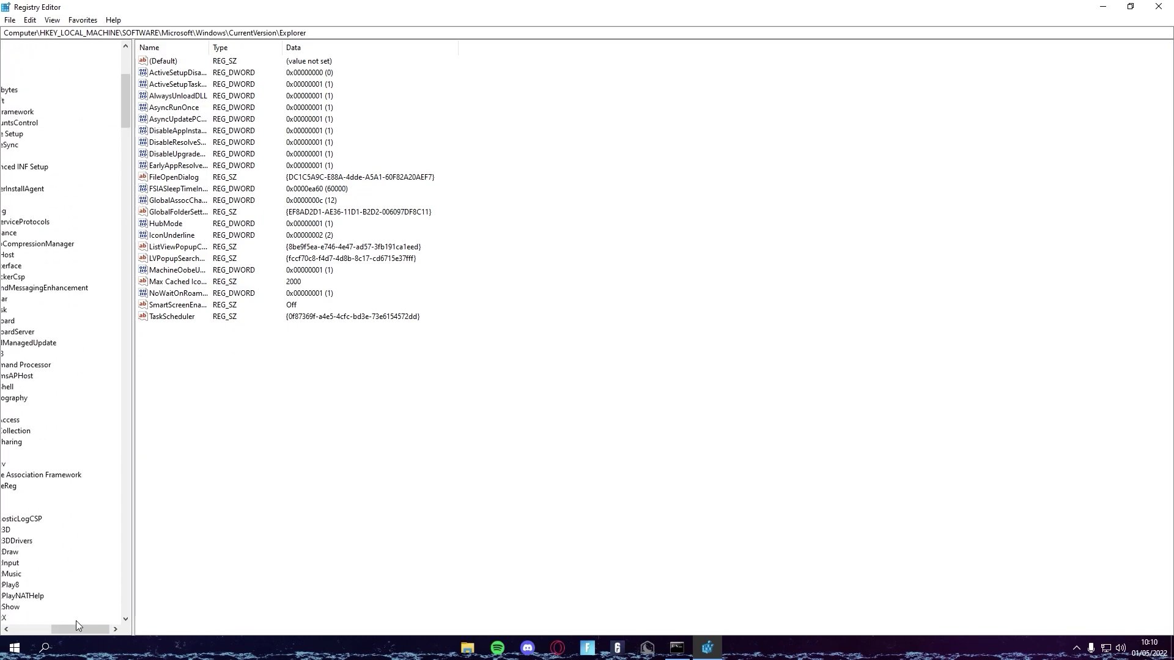
pyautogui.moveTo(75, 625); pyautogui.dragTo(21, 616)
pyautogui.scroll(12, 20, 616)
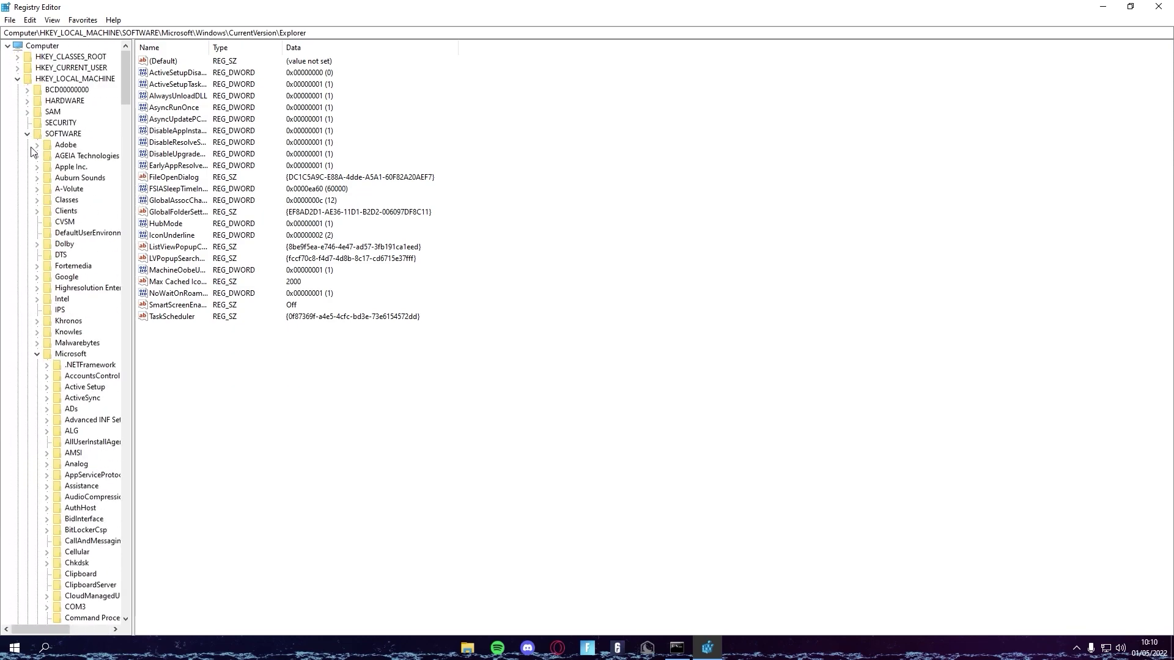
# Collapse SOFTWARE and expand SYSTEM > CurrentControlSet > Services
pyautogui.click(27, 134)
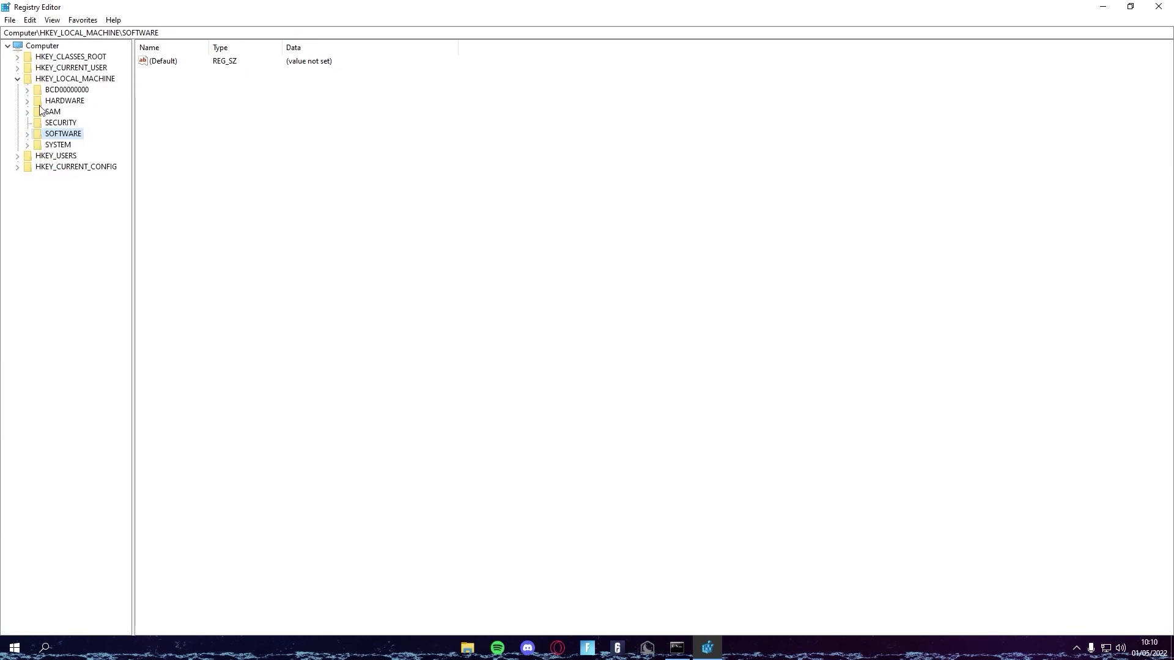
pyautogui.click(27, 146)
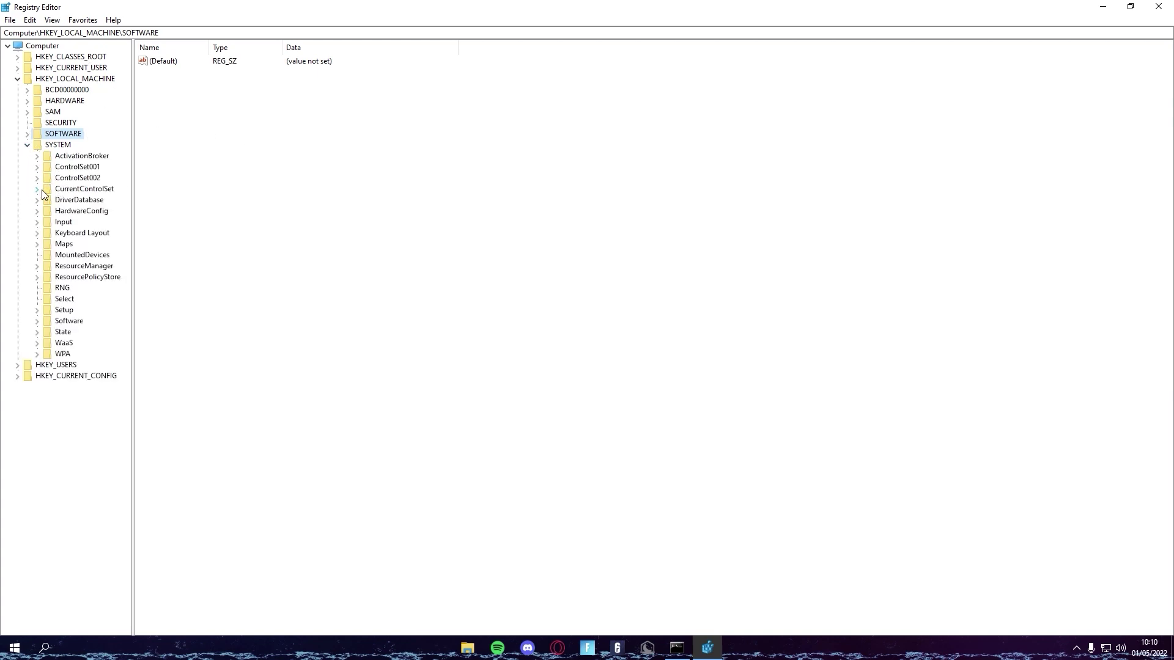
pyautogui.click(38, 189)
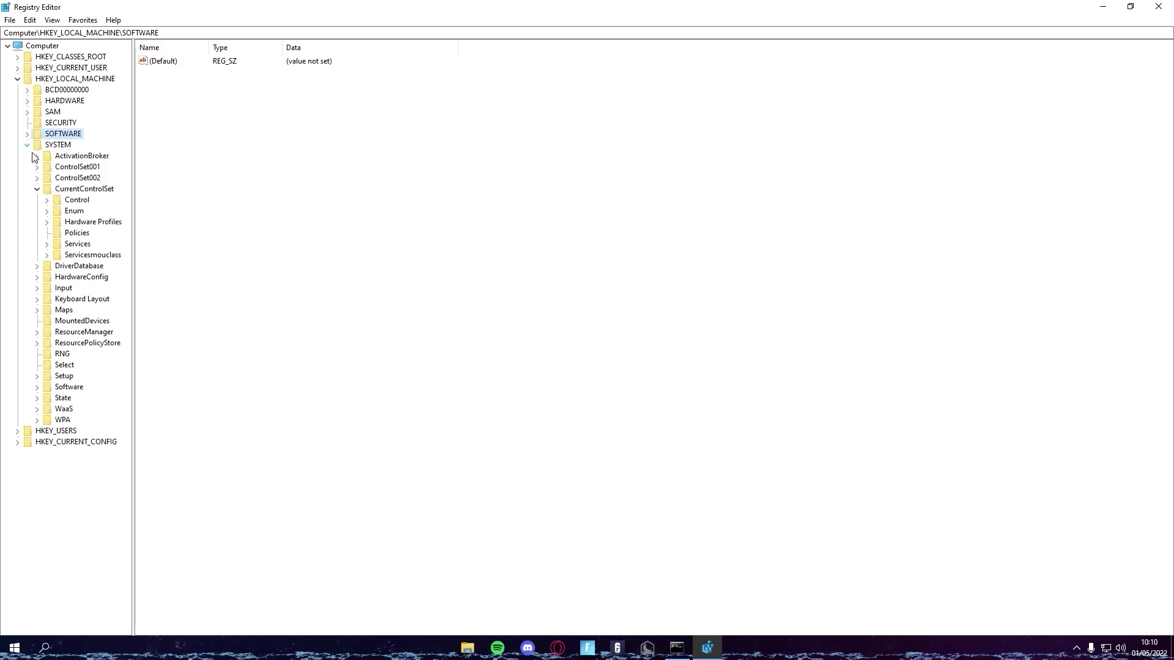
pyautogui.click(46, 245)
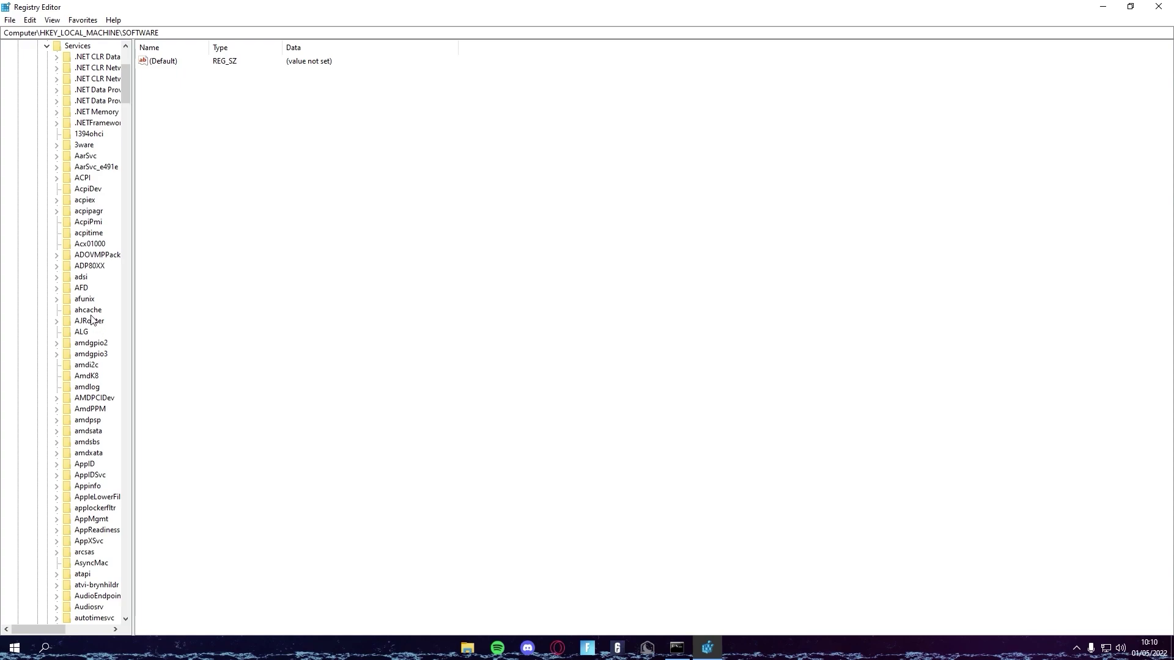
# Jump to the K services and expand the kbdclass key
pyautogui.scroll(-8, 92, 319)
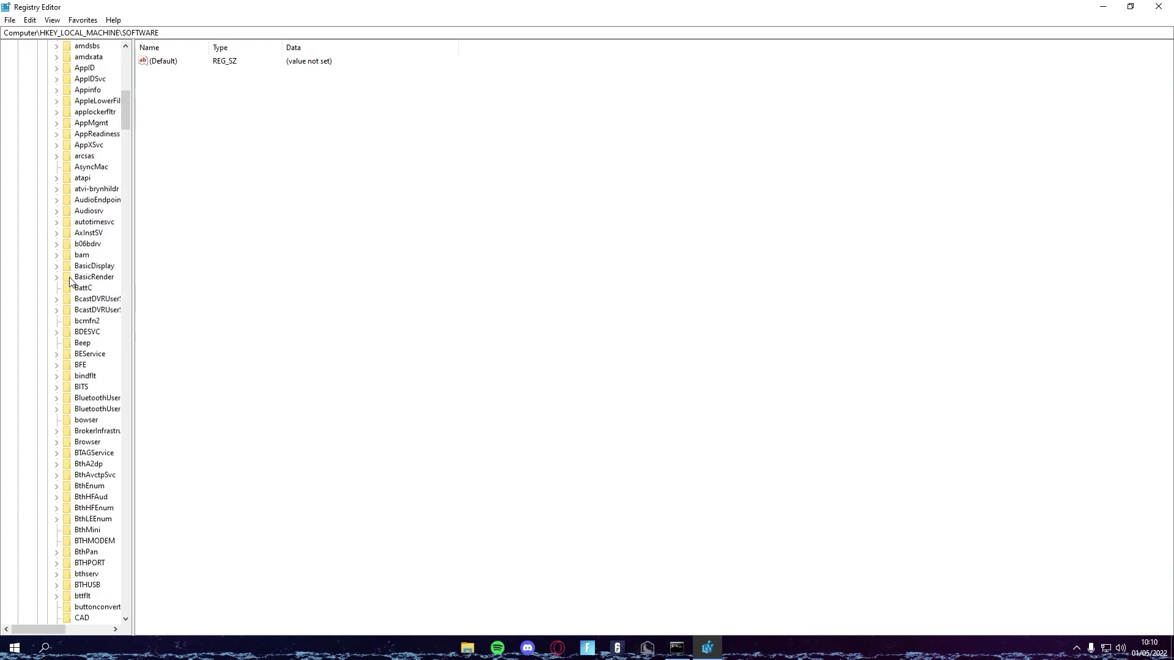
pyautogui.scroll(-10, 70, 293)
pyautogui.scroll(-12, 70, 294)
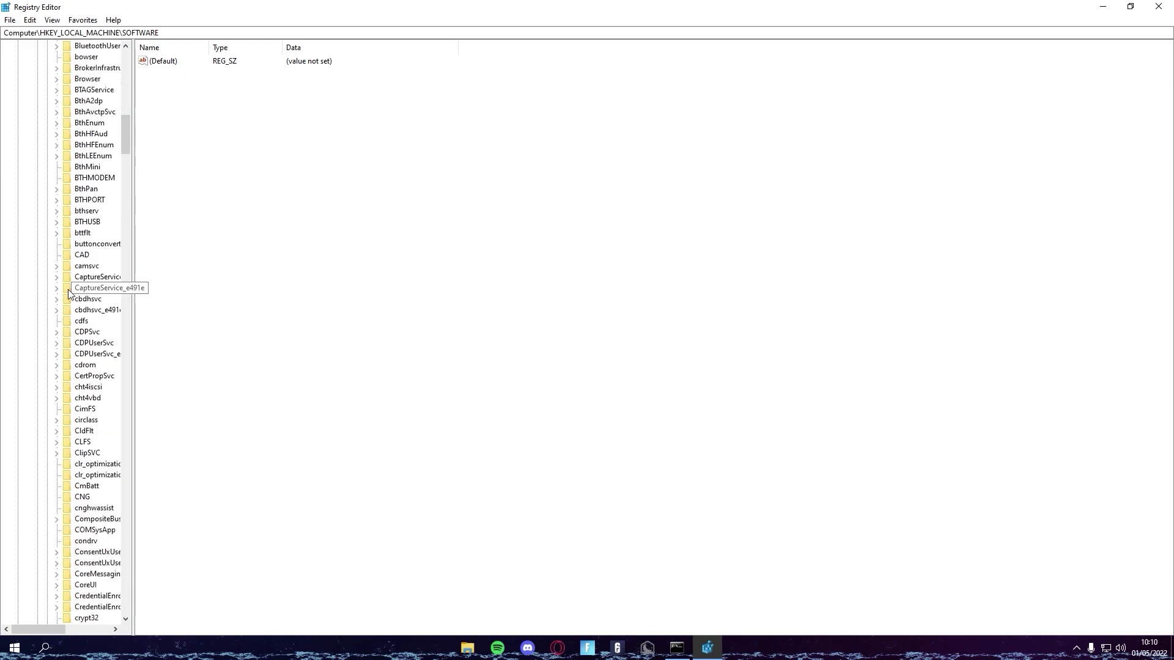
pyautogui.scroll(-10, 70, 293)
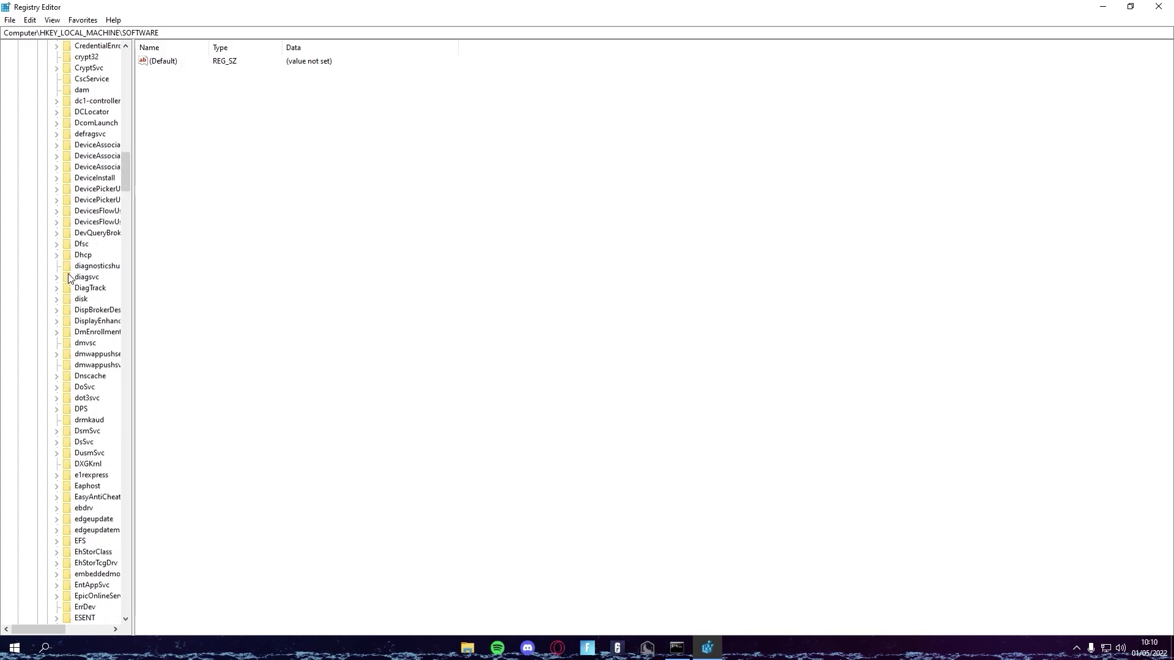
pyautogui.click(105, 268)
pyautogui.press('k')
pyautogui.scroll(-3, 76, 524)
pyautogui.click(57, 520)
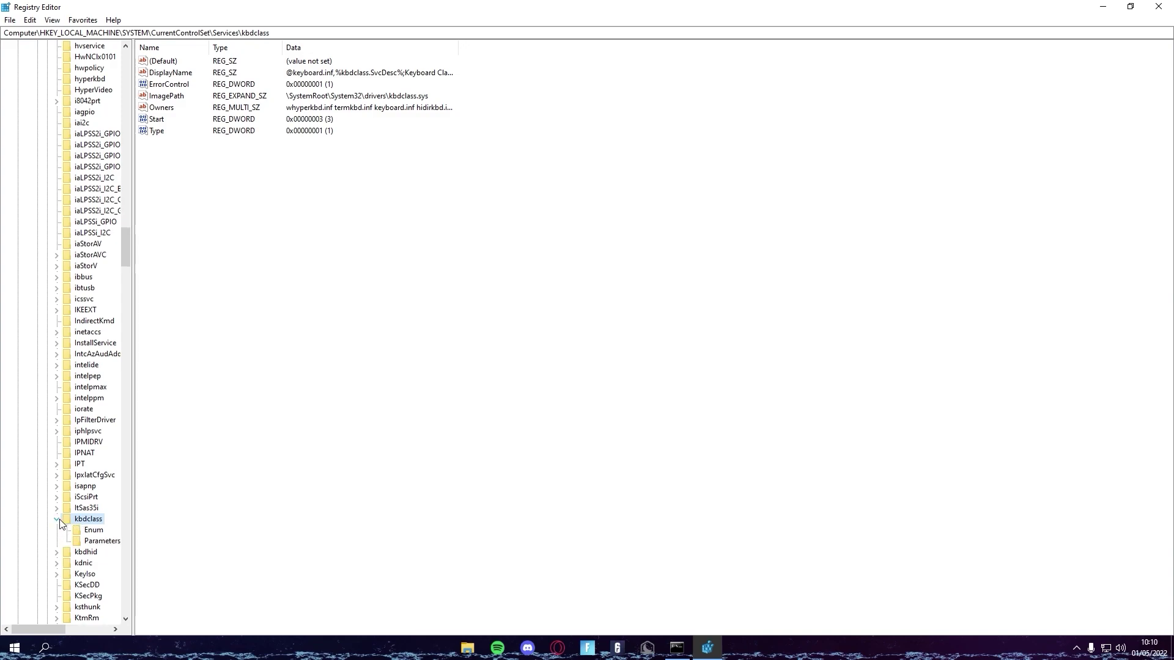
# Open kbdclass Parameters and try adding a DWORD named KeyboardDataQueueSize
pyautogui.click(97, 543)
pyautogui.click(231, 306)
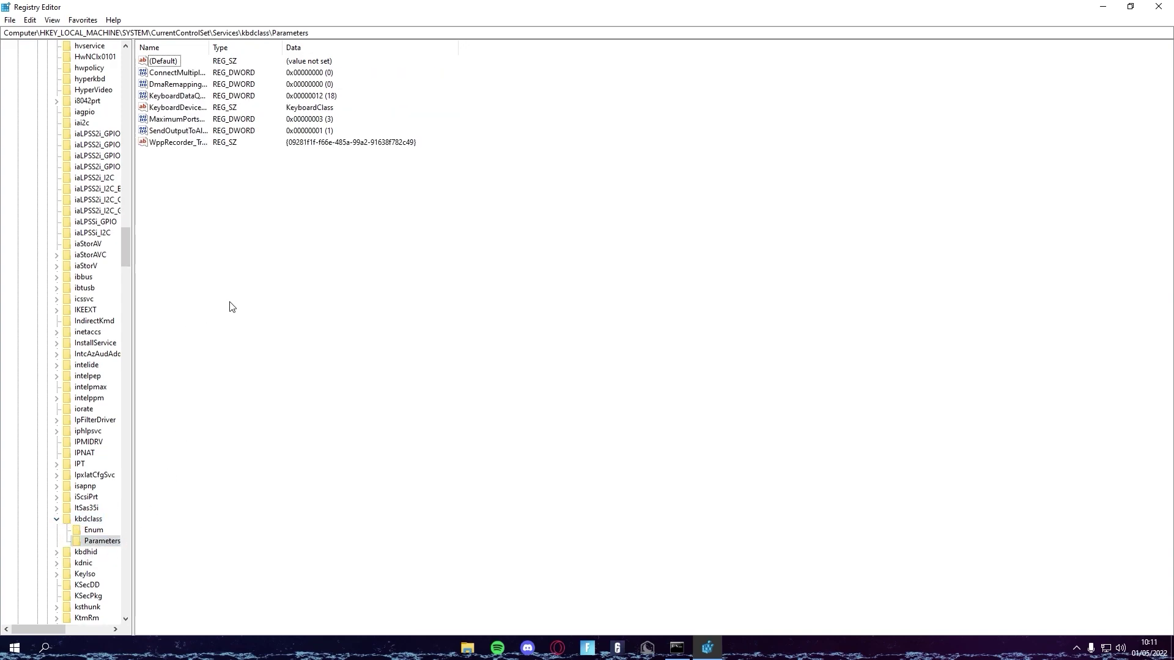
pyautogui.click(160, 96)
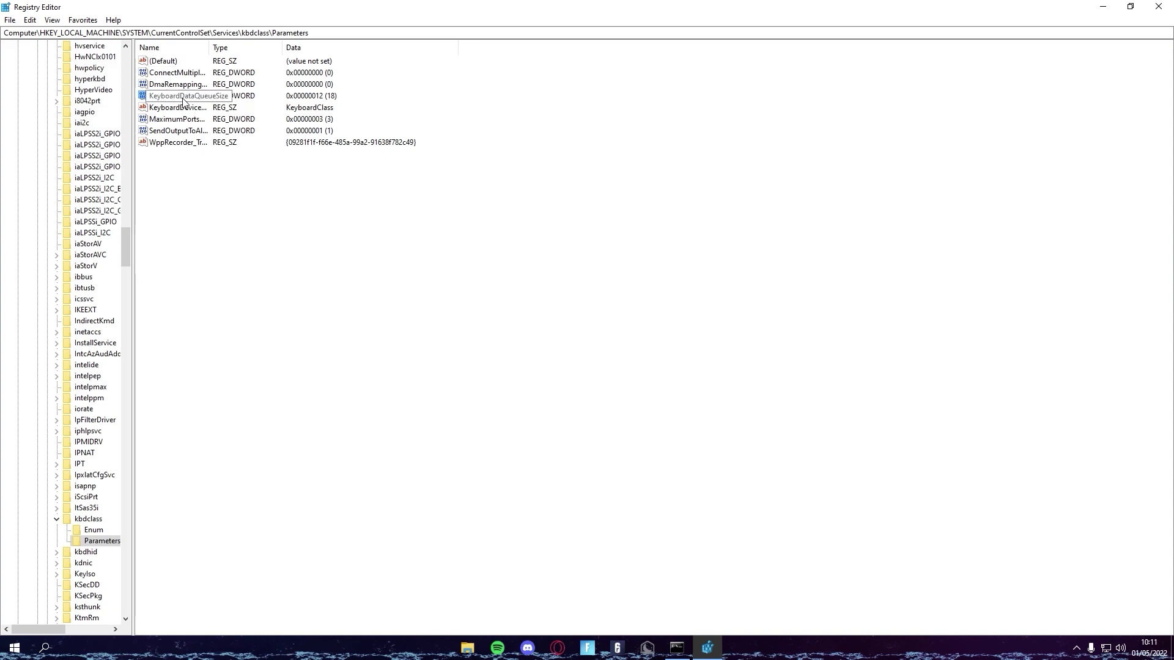
pyautogui.rightClick(159, 187)
pyautogui.click(186, 196)
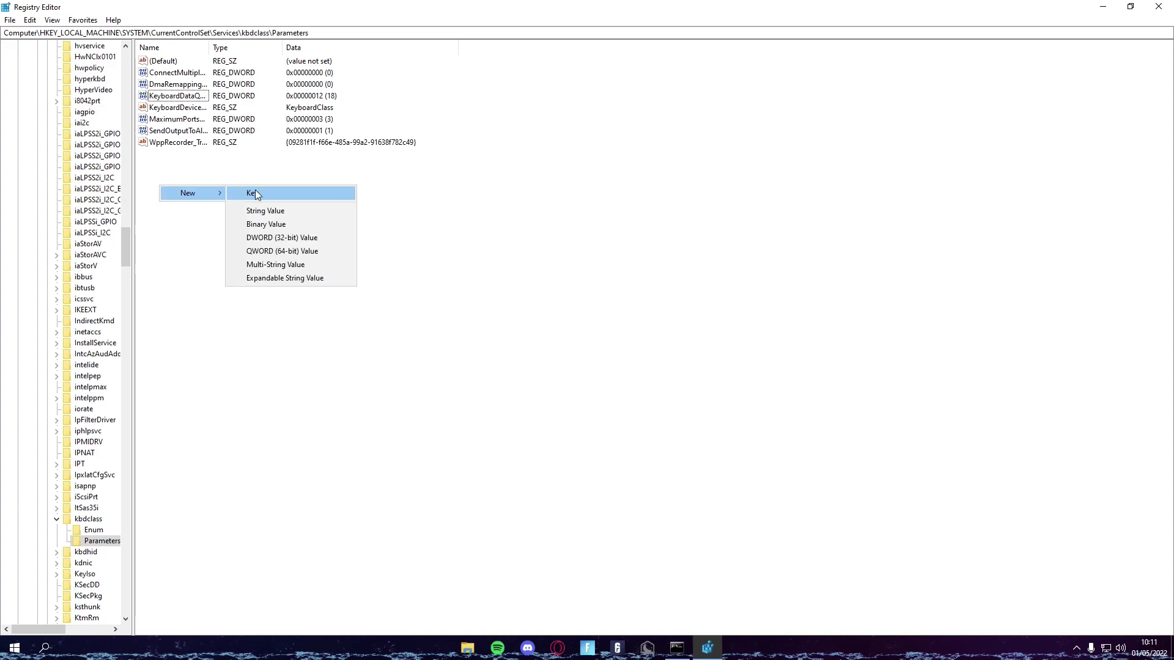
pyautogui.click(277, 238)
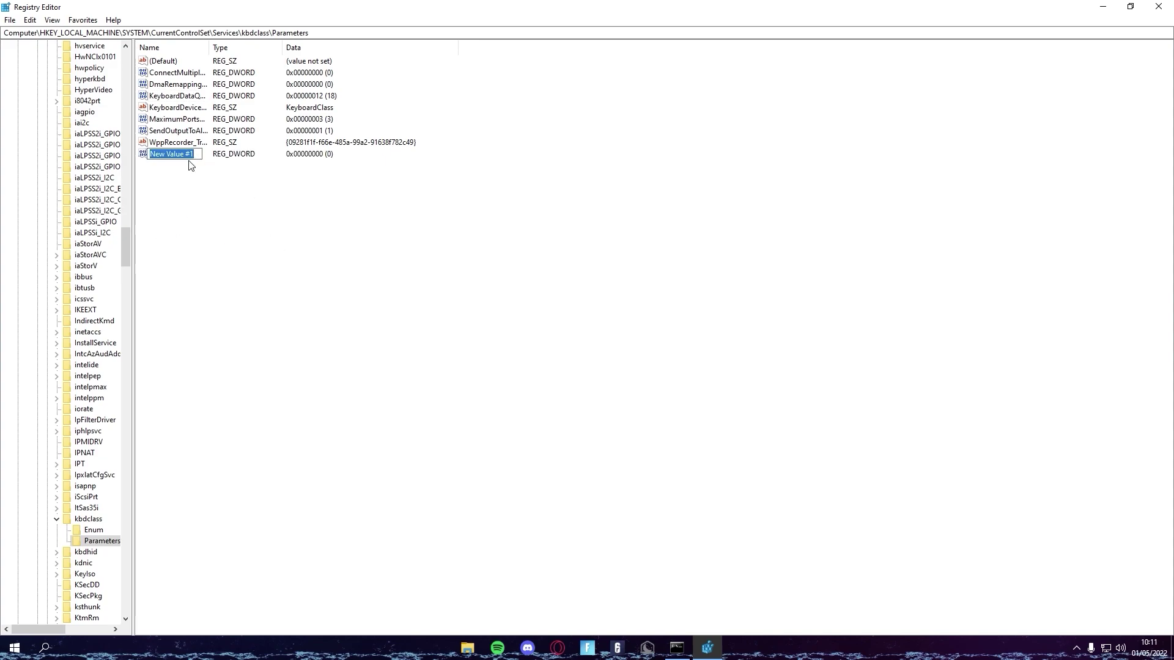
pyautogui.write('KeyboardDataQueueSize')
pyautogui.press('Return')
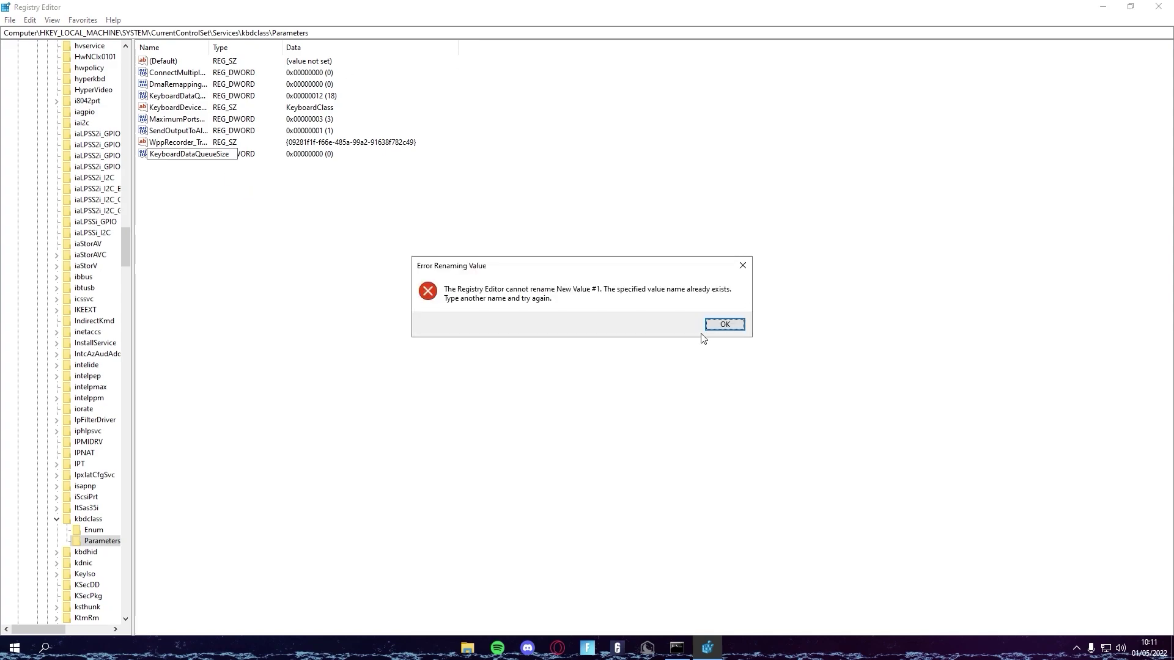
# Dismiss the duplicate-name error and delete the leftover New Value #1
pyautogui.click(743, 268)
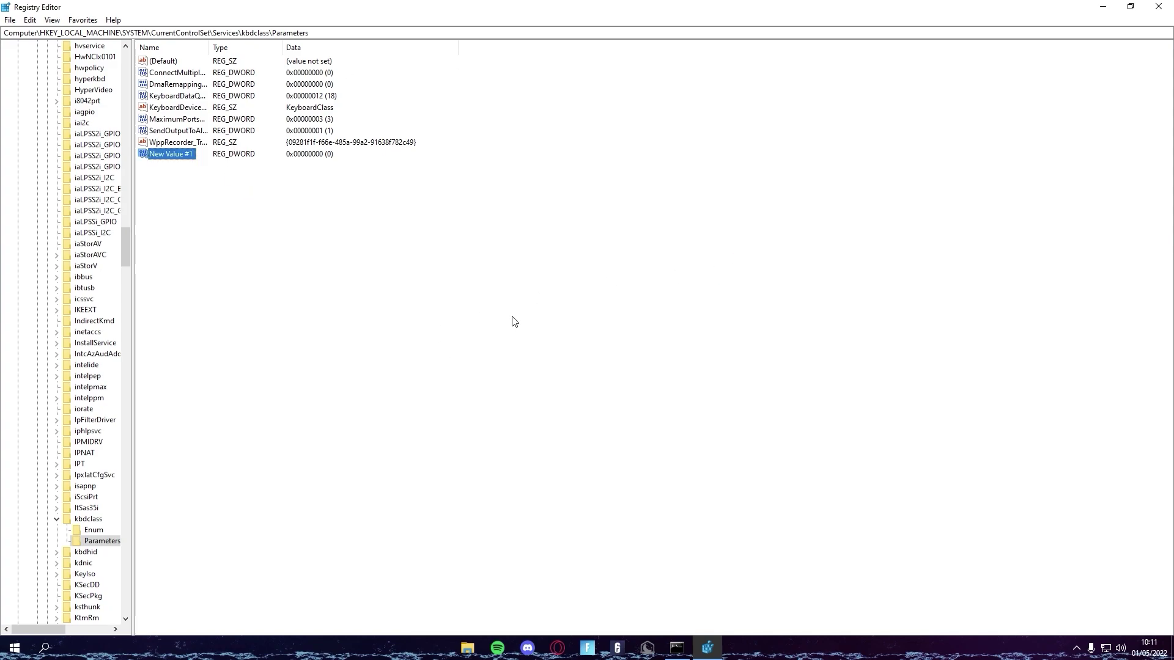
pyautogui.rightClick(191, 158)
pyautogui.click(257, 192)
pyautogui.click(680, 324)
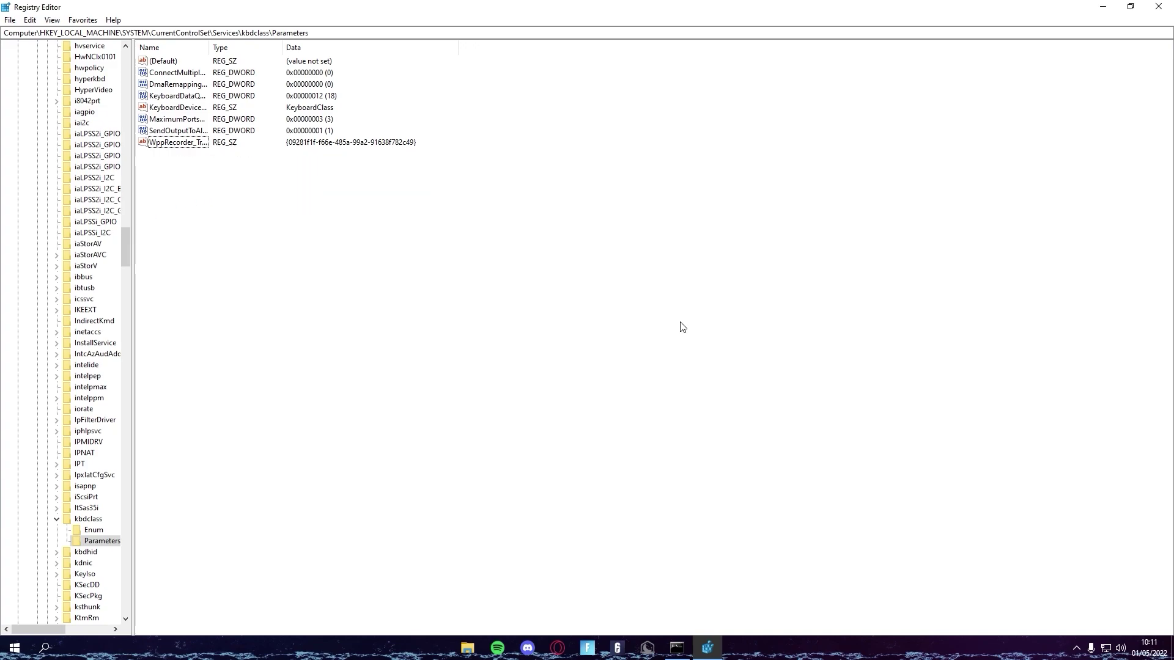
pyautogui.doubleClick(165, 96)
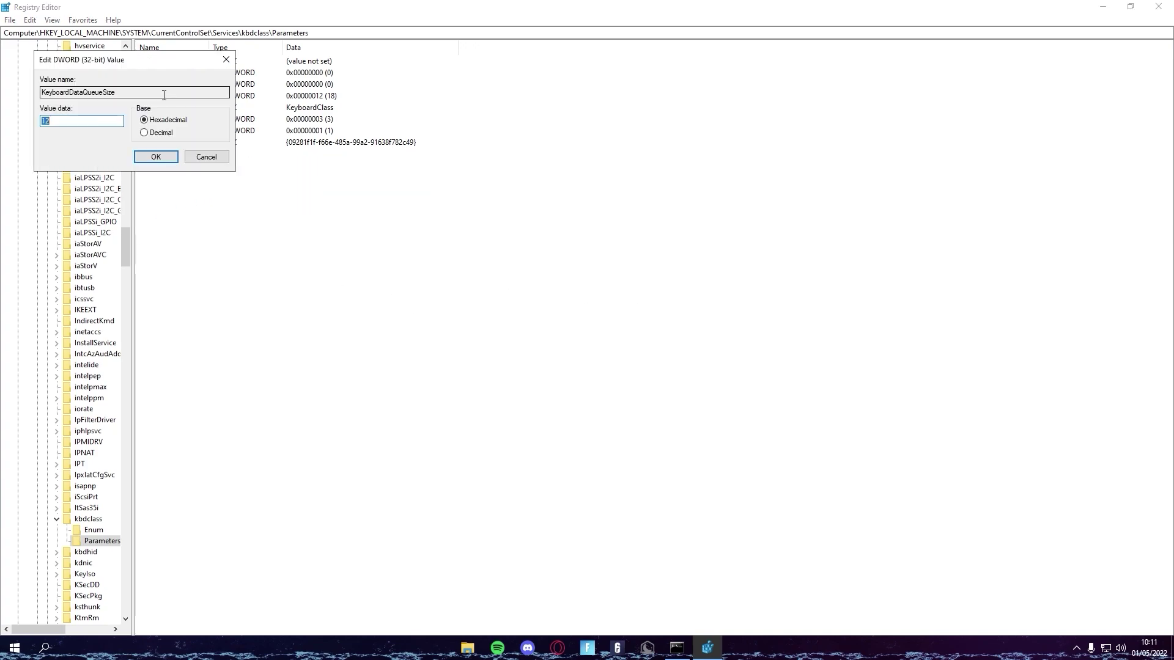
pyautogui.click(160, 134)
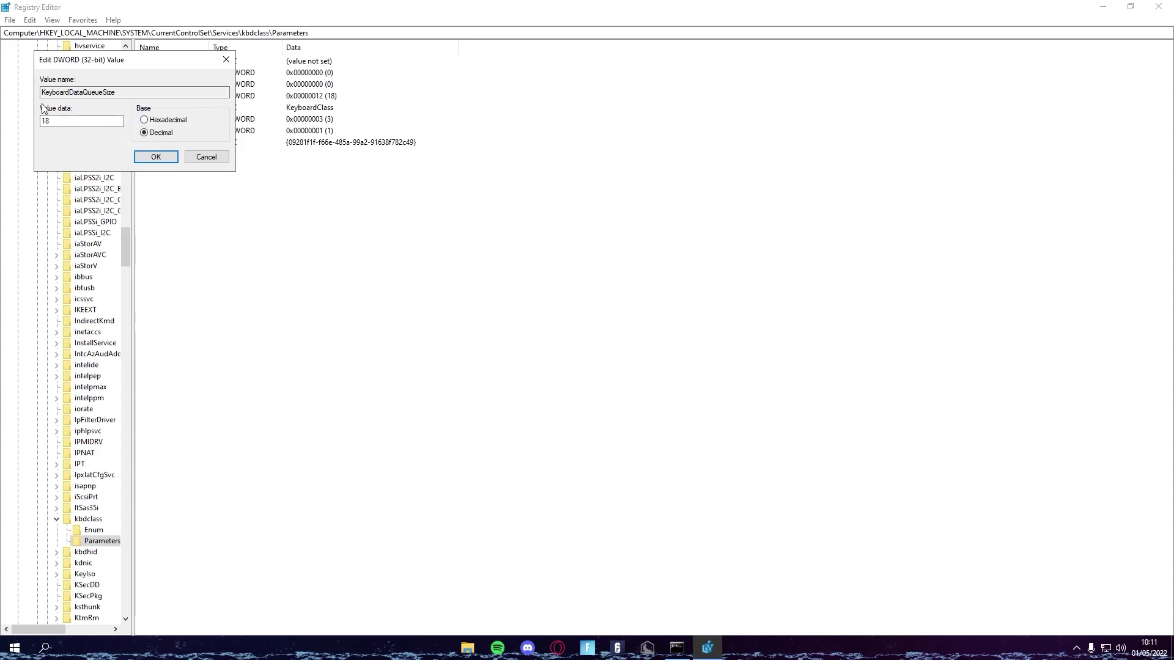
pyautogui.hotkey('shift', 'Tab')
pyautogui.click(156, 157)
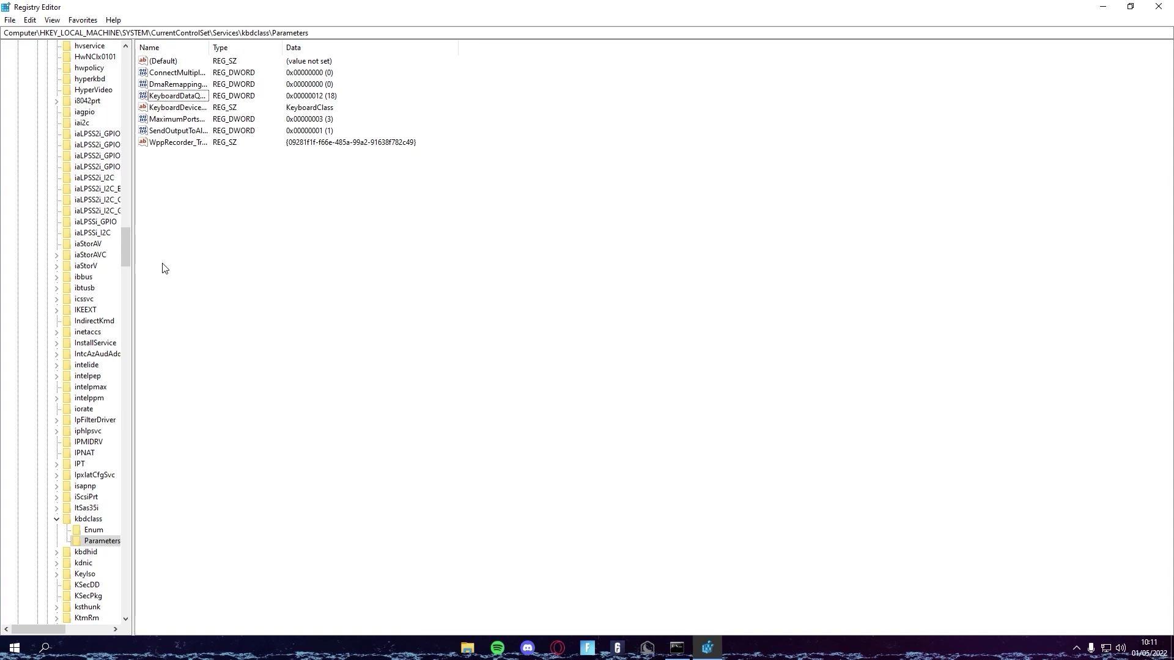
pyautogui.doubleClick(177, 96)
pyautogui.click(143, 132)
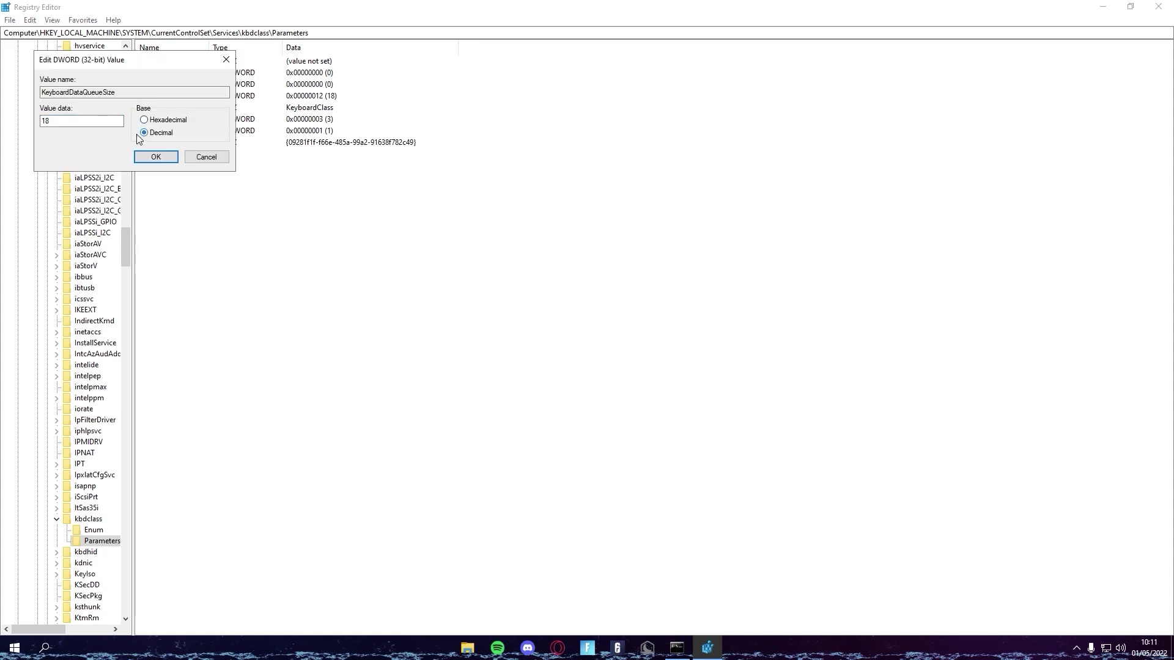
pyautogui.click(84, 120)
pyautogui.rightClick(53, 124)
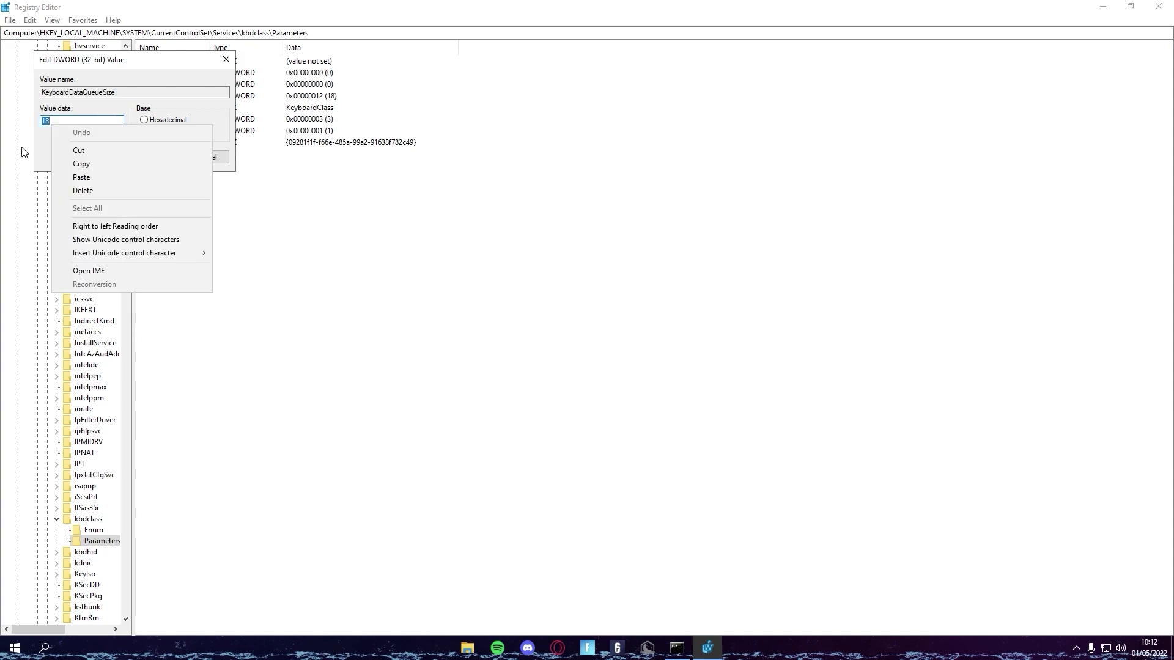
pyautogui.click(210, 51)
pyautogui.click(205, 158)
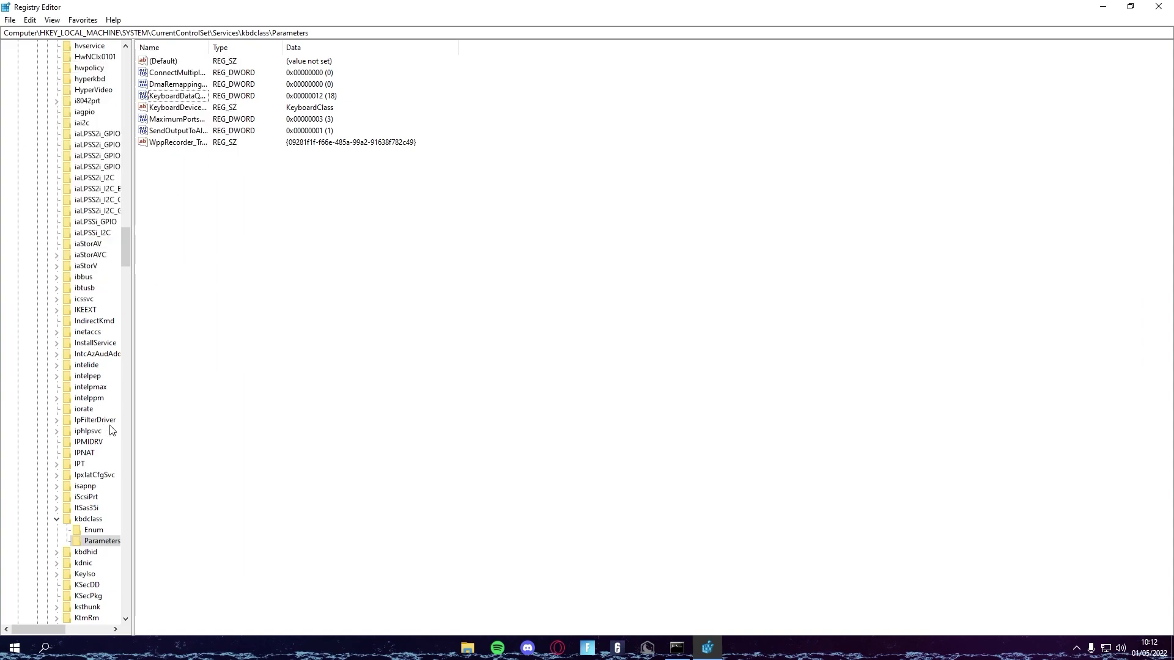
# Scroll down to mouclass, expand it and open its Parameters subkey
pyautogui.click(92, 333)
pyautogui.scroll(-7, 98, 330)
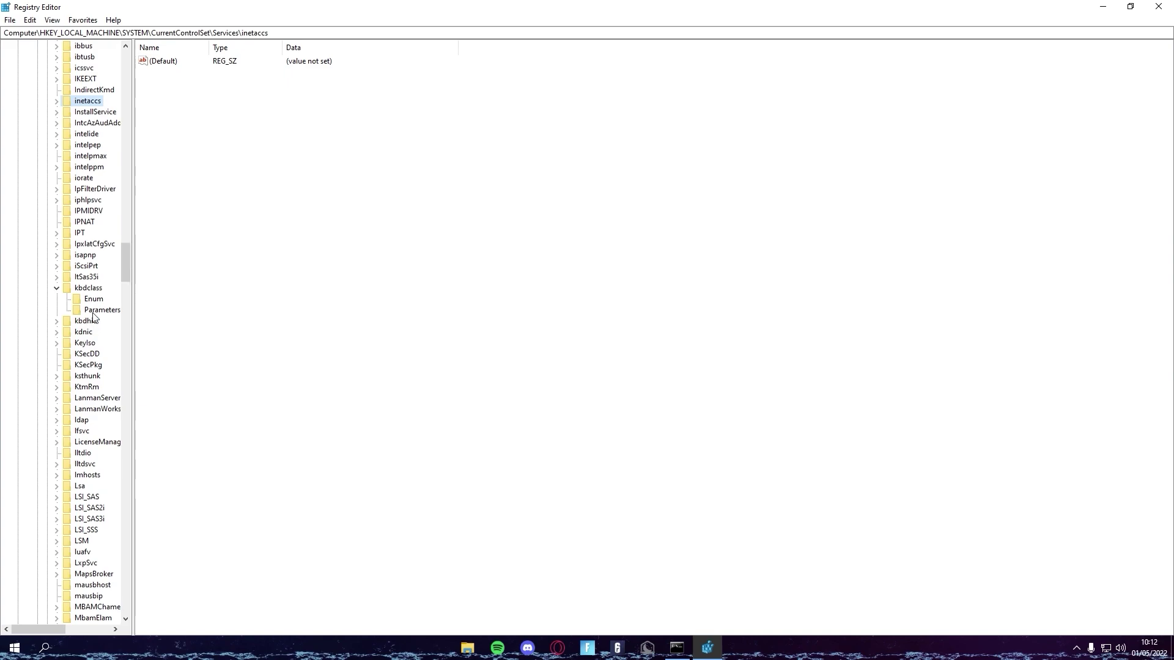
pyautogui.scroll(-10, 65, 361)
pyautogui.click(93, 355)
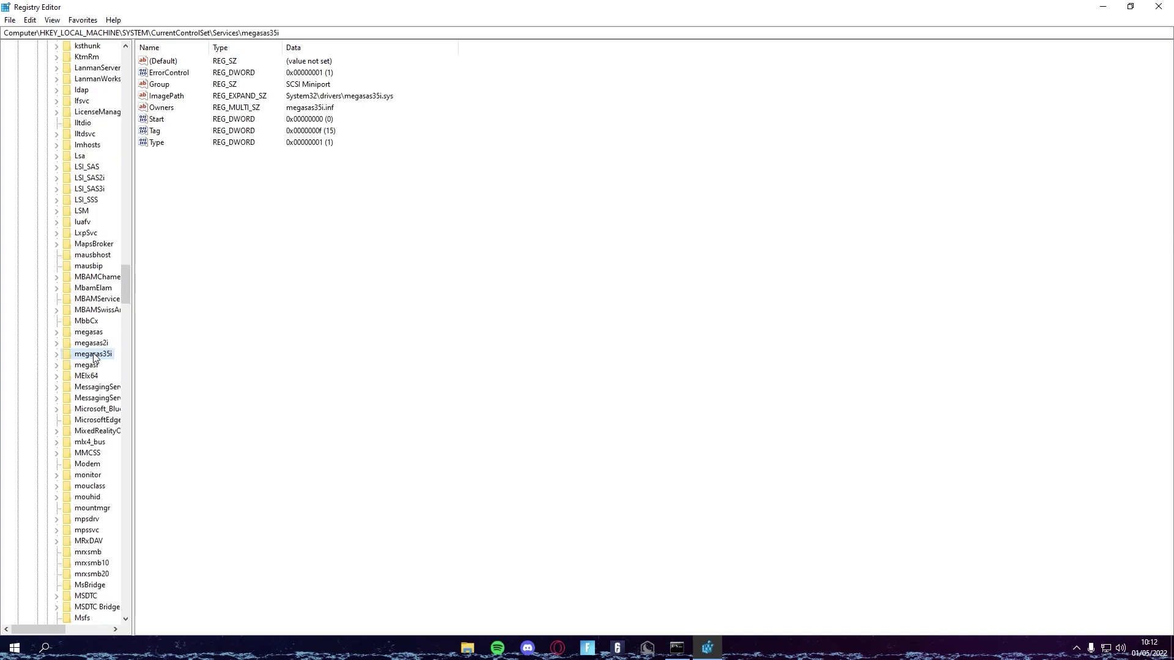
pyautogui.scroll(-1, 71, 508)
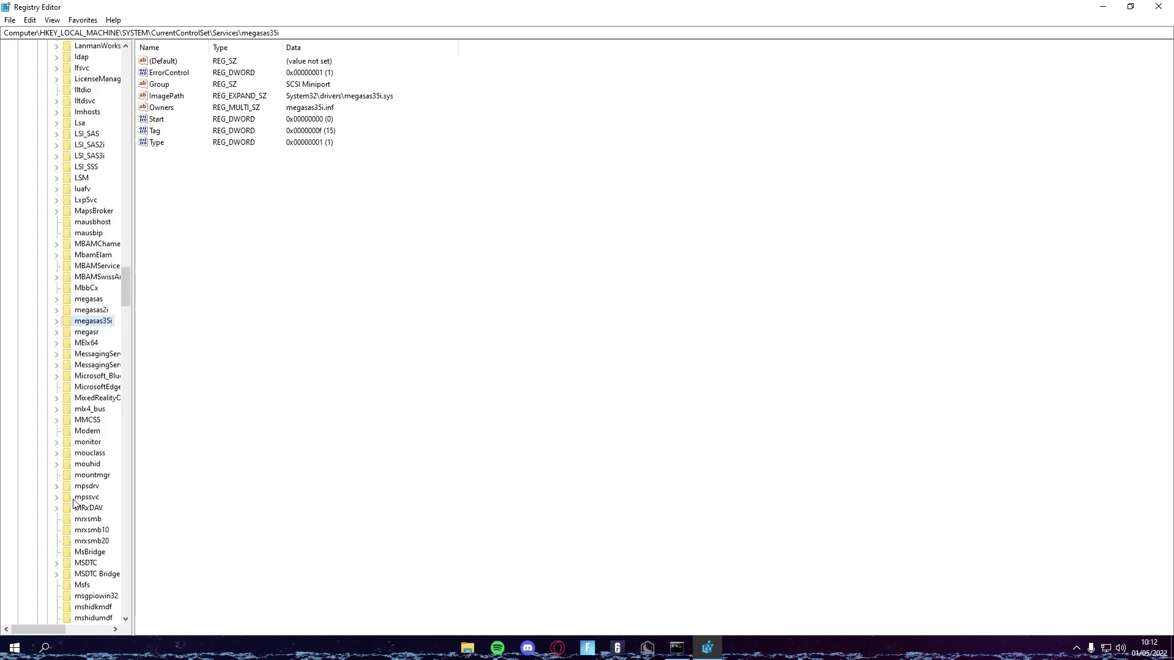
pyautogui.click(57, 453)
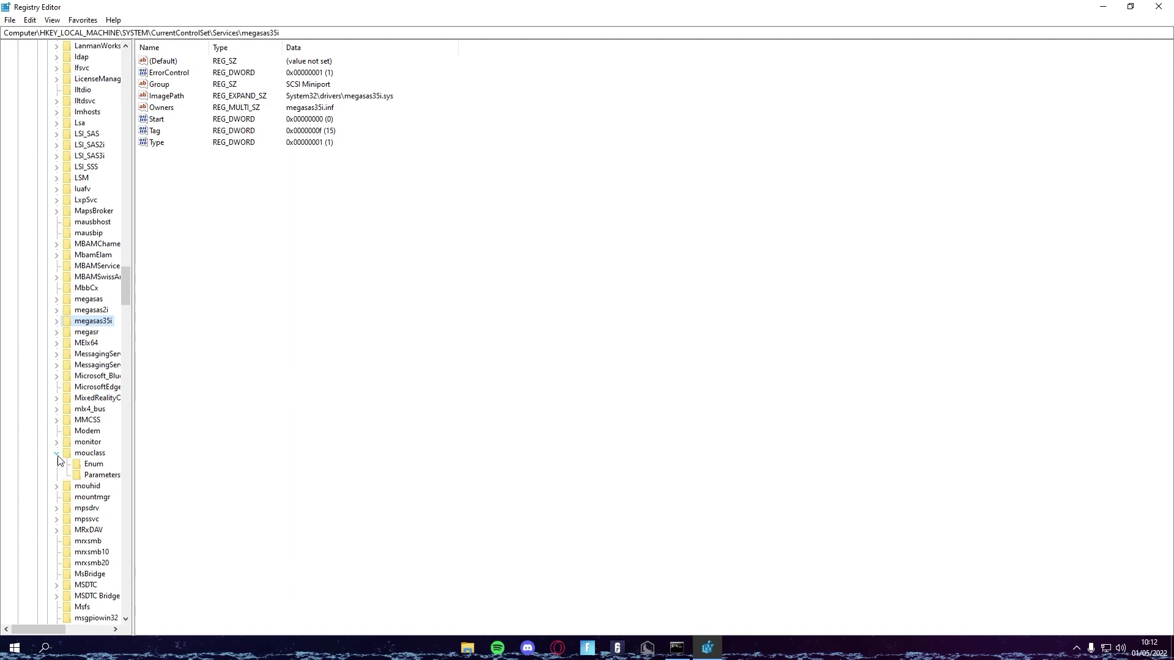
pyautogui.click(86, 476)
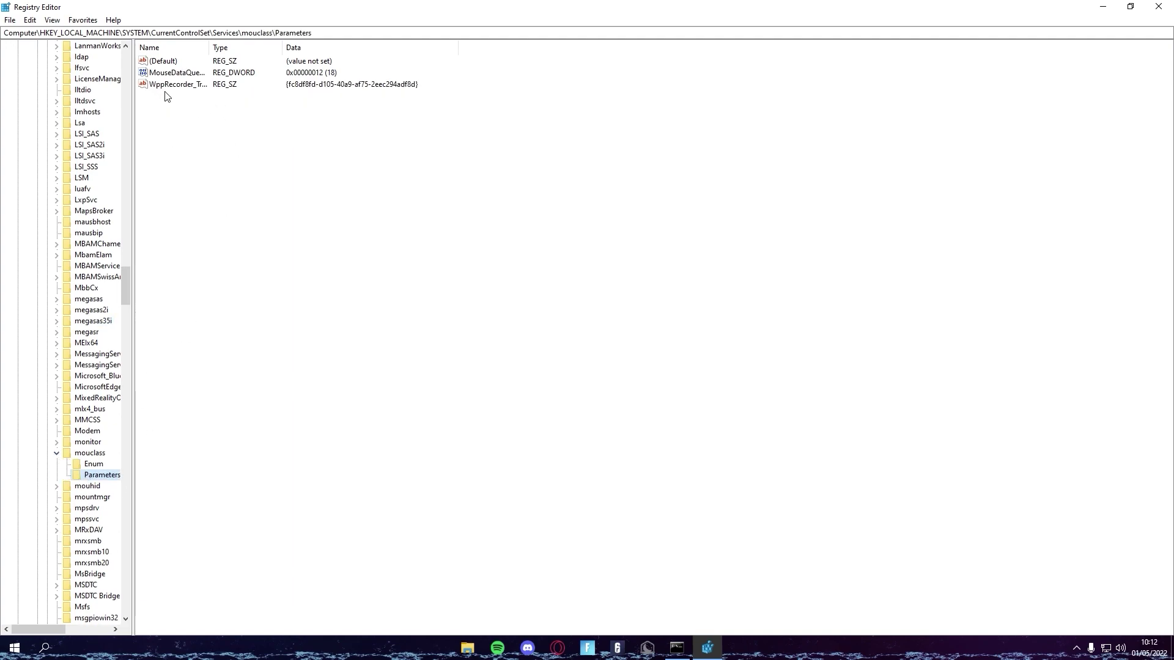
# Open MouseDataQueueSize in Decimal to check its value of 18, closing without changes
pyautogui.doubleClick(179, 73)
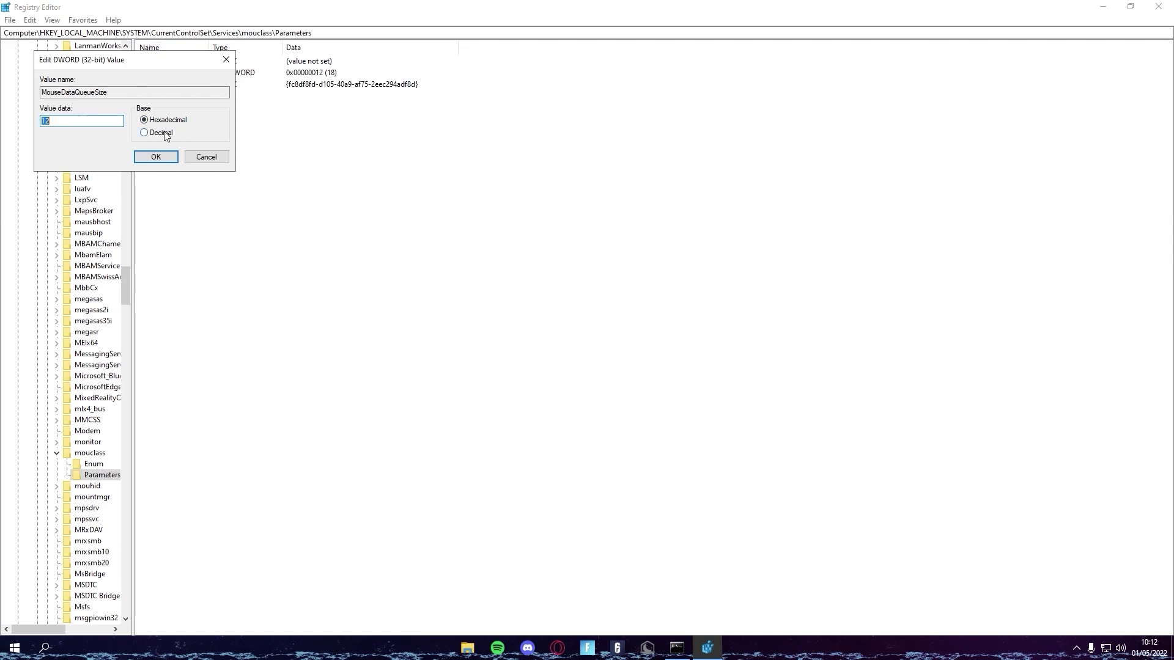
pyautogui.click(153, 133)
pyautogui.moveTo(101, 121); pyautogui.dragTo(32, 122)
pyautogui.click(224, 62)
pyautogui.click(207, 173)
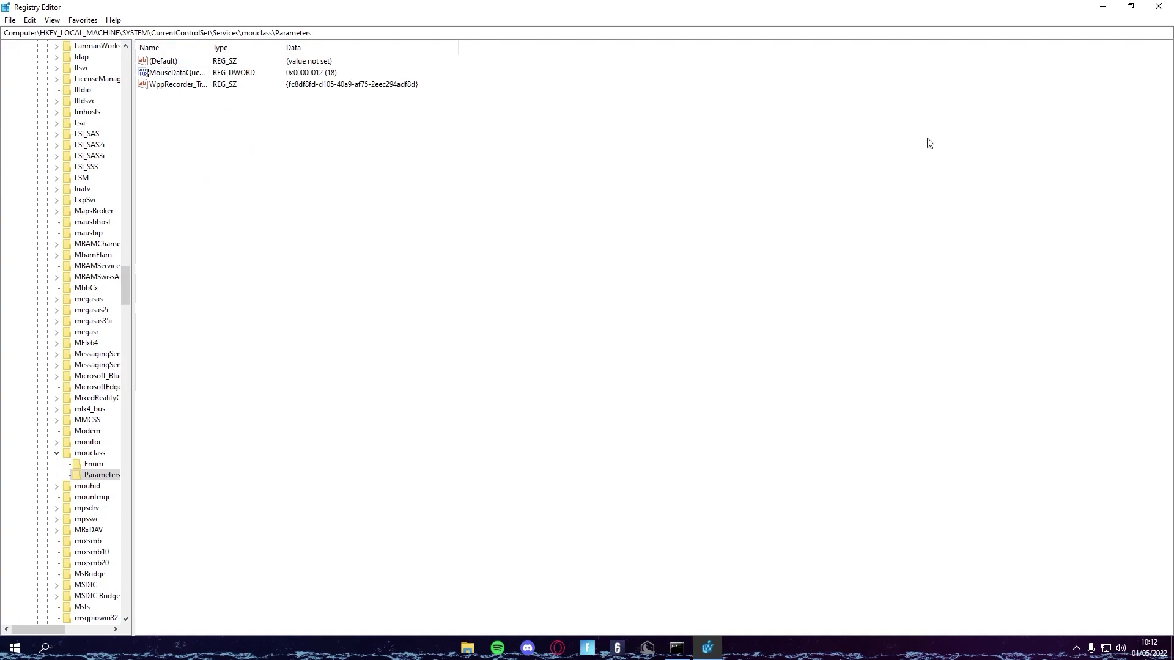
# Reopen MouseDataQueueSize and confirm it with OK, keeping the value at 18
pyautogui.doubleClick(196, 74)
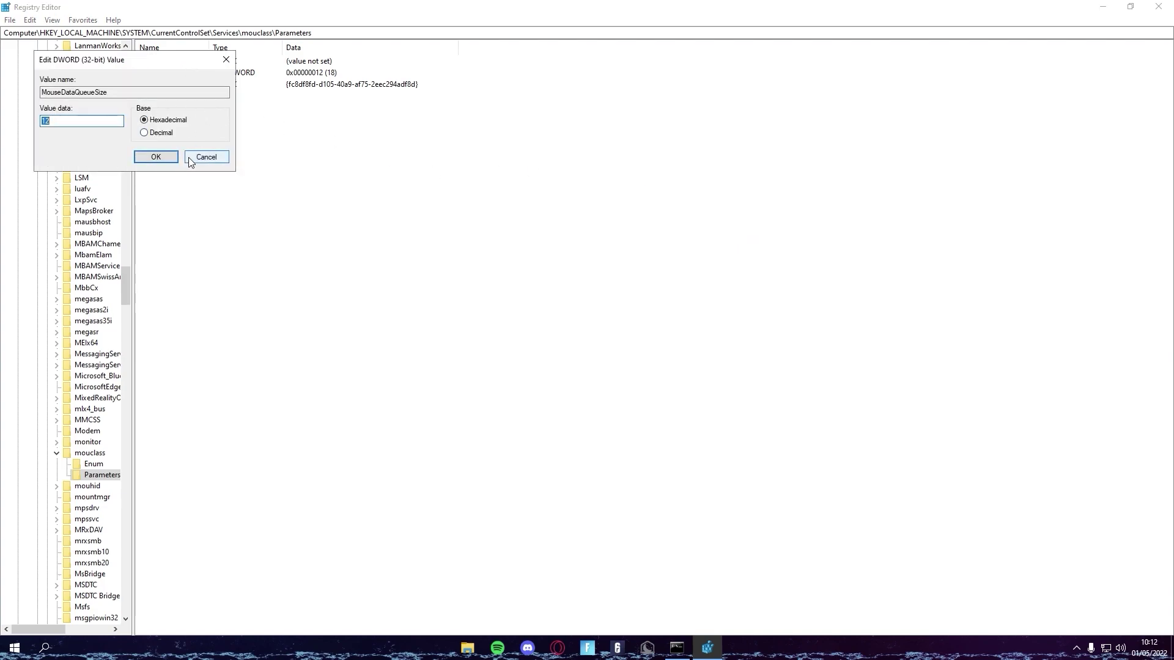
pyautogui.click(197, 158)
pyautogui.doubleClick(168, 72)
pyautogui.hotkey('shift', 'Tab')
pyautogui.click(160, 159)
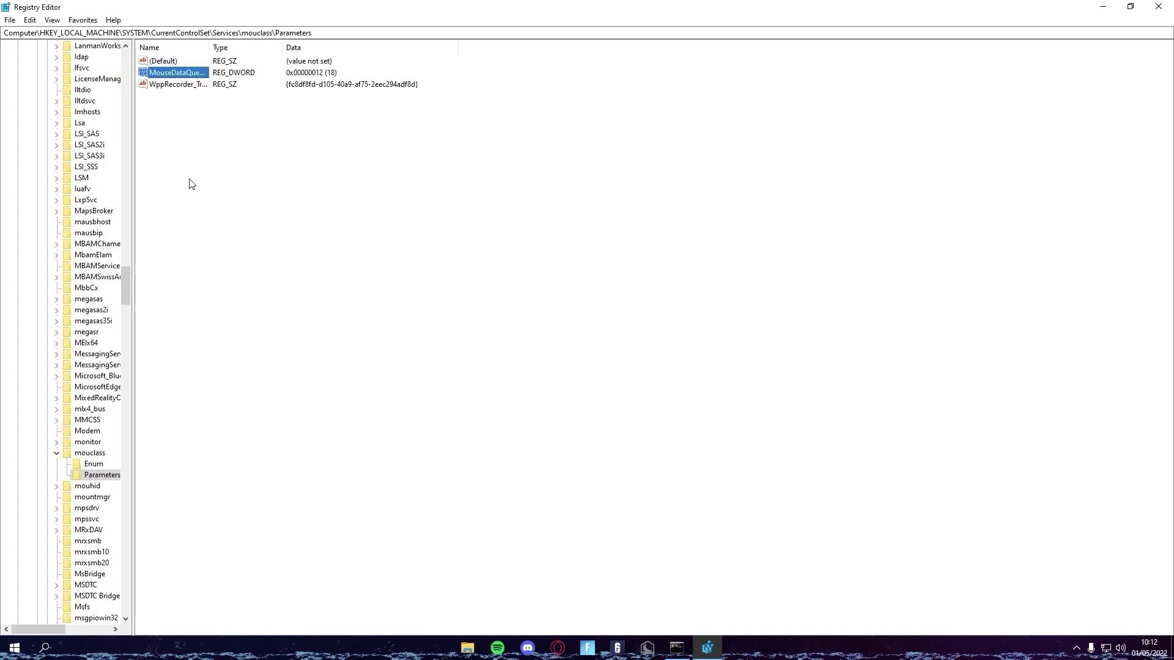
pyautogui.click(227, 183)
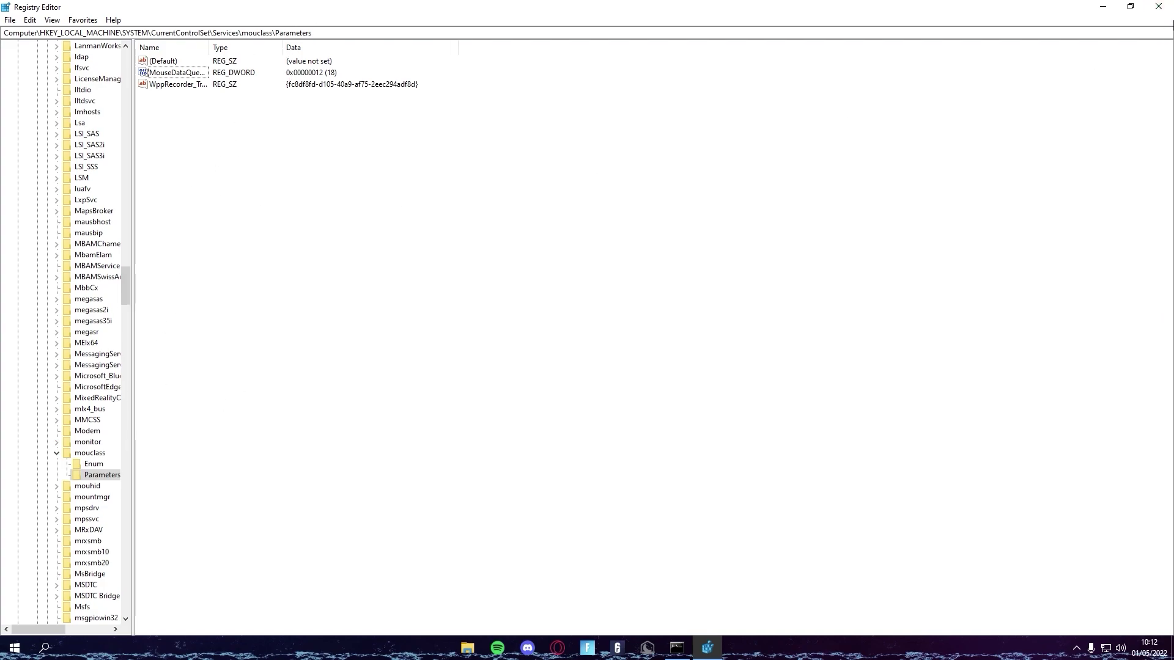
pyautogui.click(1158, 6)
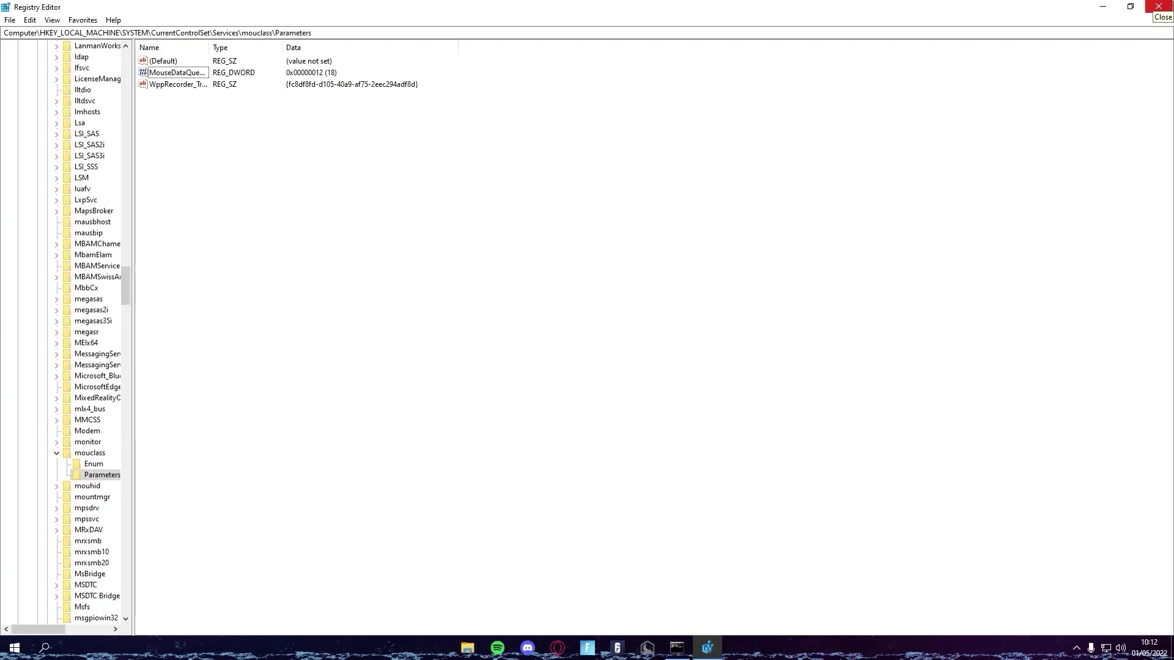